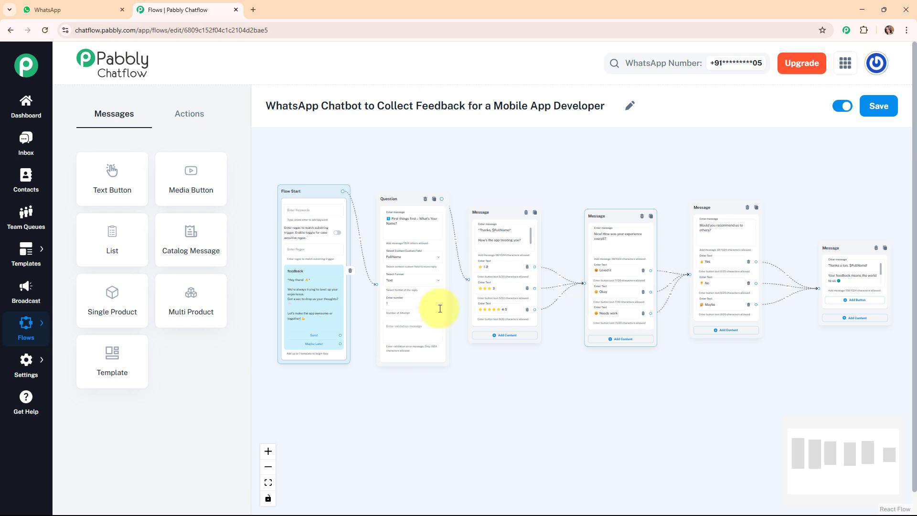
Examine the name question and the star rating message in the mobile app feedback flow.
left_click(400, 347)
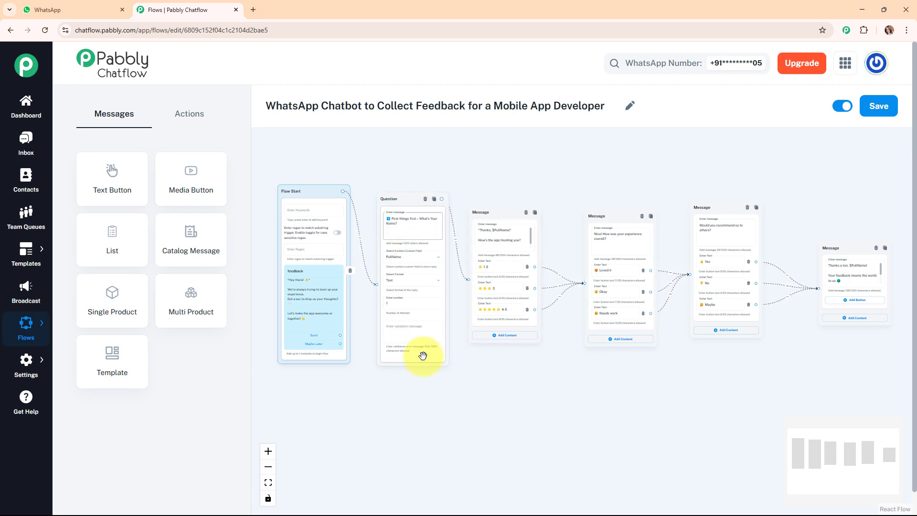
left_click(482, 310)
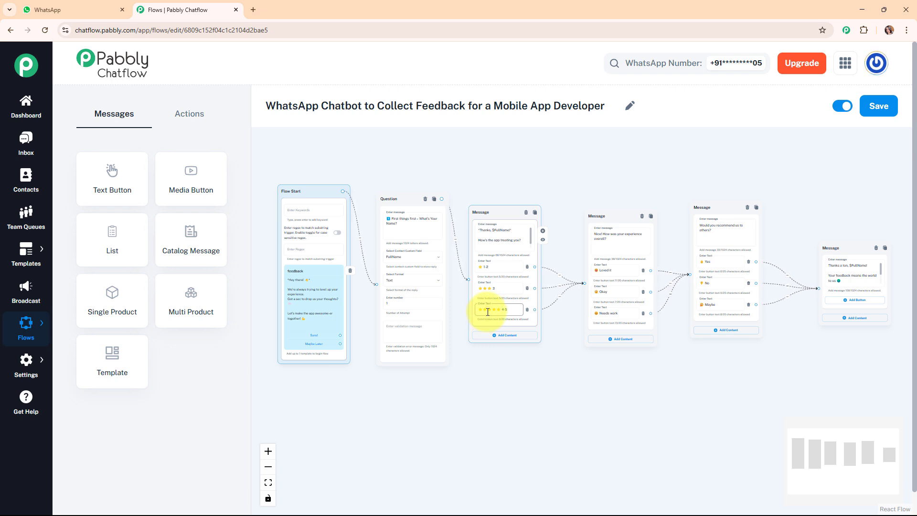
left_click(484, 287)
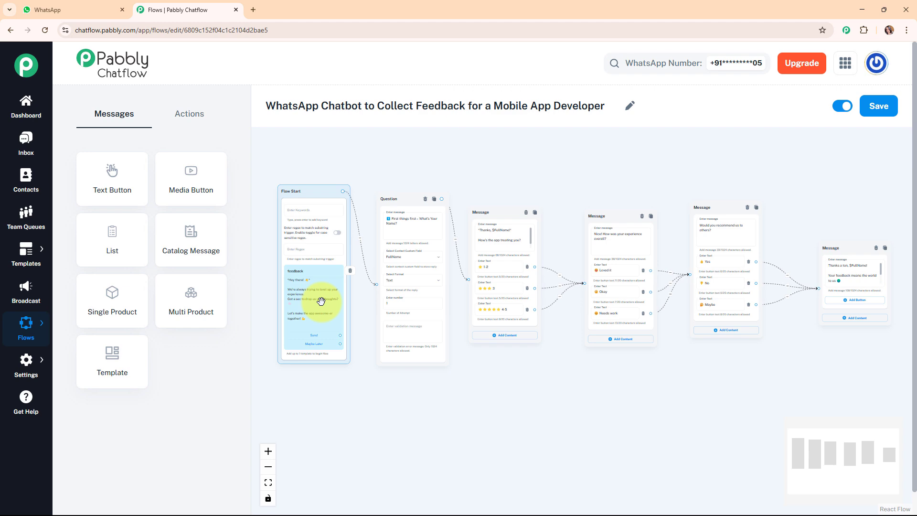
Switch to WhatsApp and answer the feedback chatbot with Sure!, Demo, the three-star rating, Okay and Maybe.
left_click(47, 9)
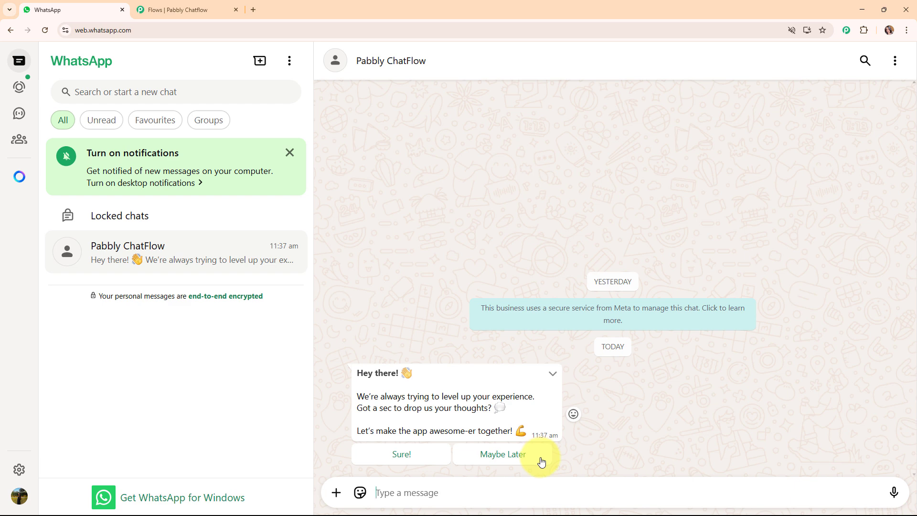
left_click(428, 460)
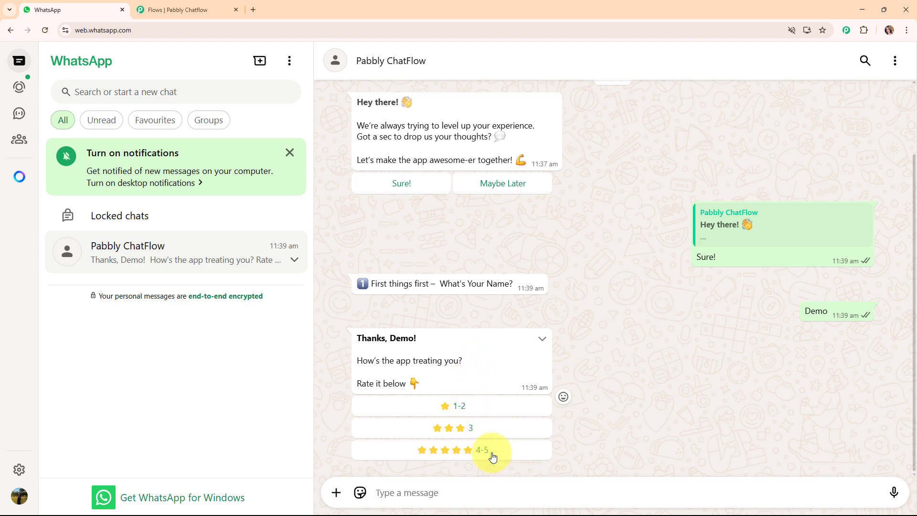
left_click(485, 426)
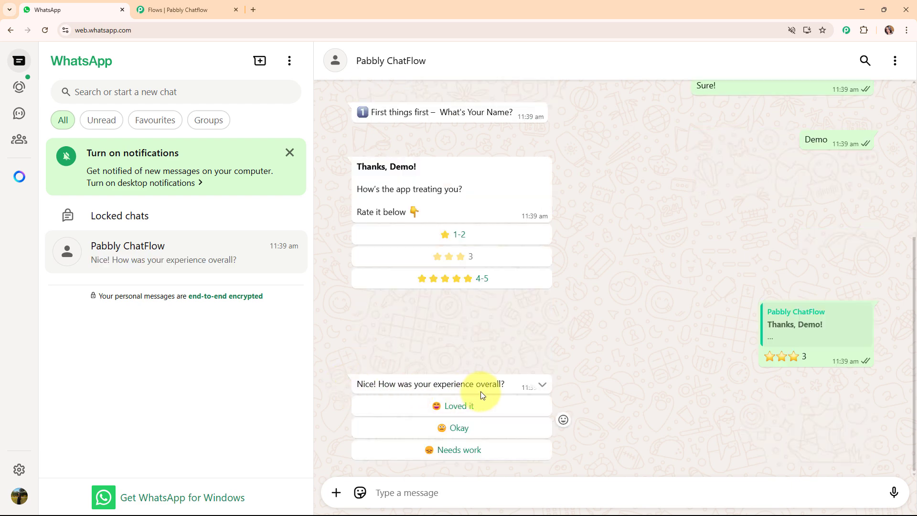
left_click(484, 426)
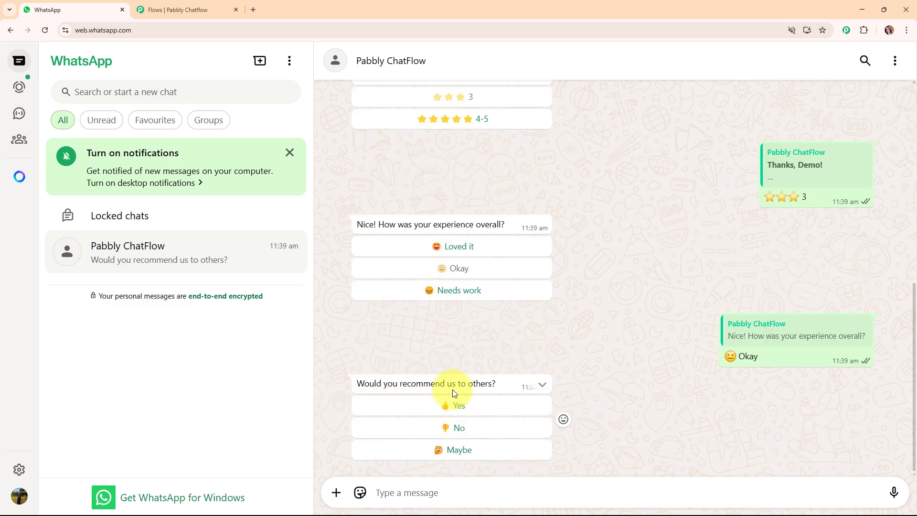
left_click(462, 450)
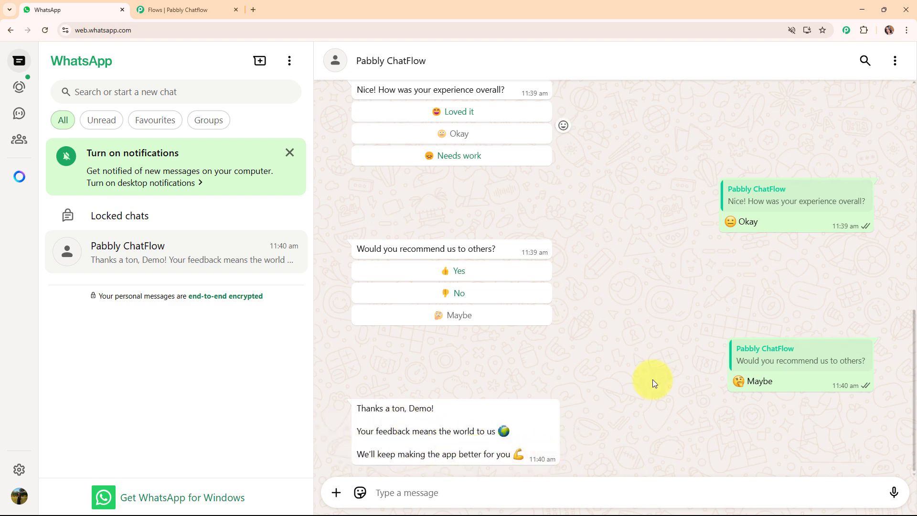
Close the existing flow page and open pabbly.com/chatflow/inr in a new browser tab.
left_click(237, 11)
left_click(497, 93)
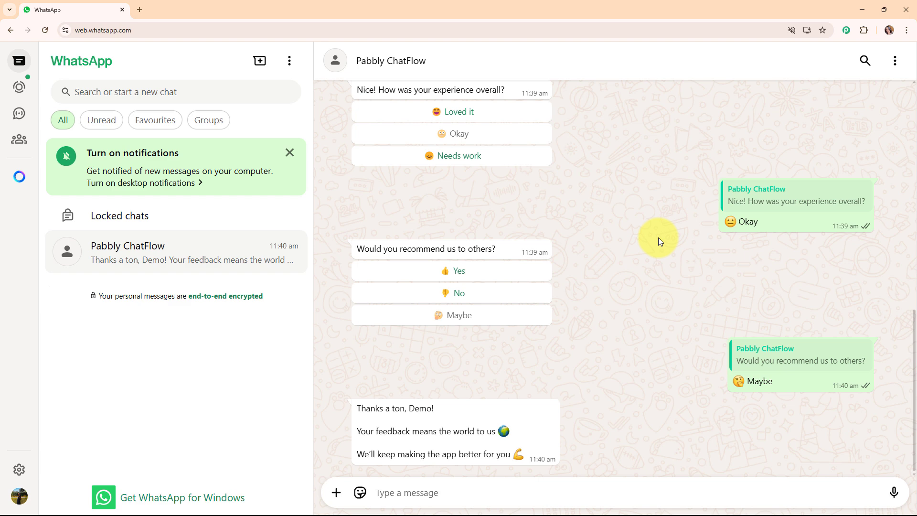
left_click(140, 10)
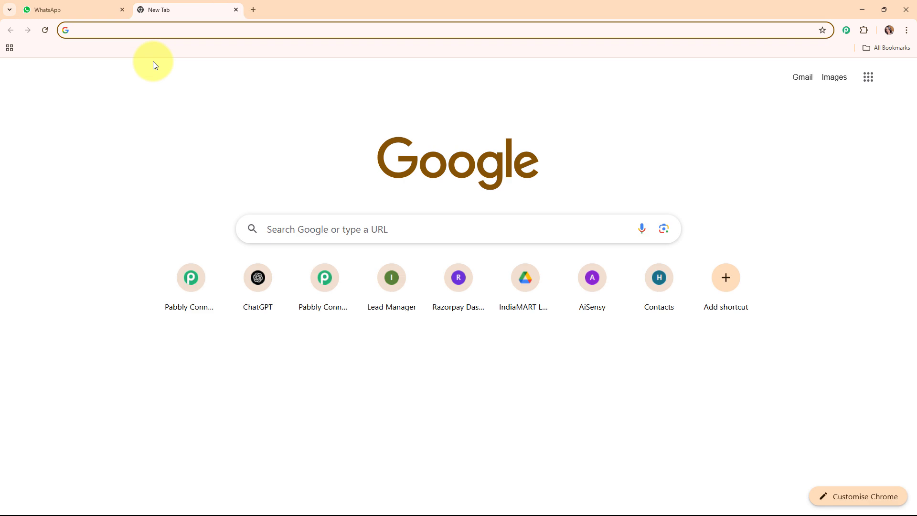
type("pabb")
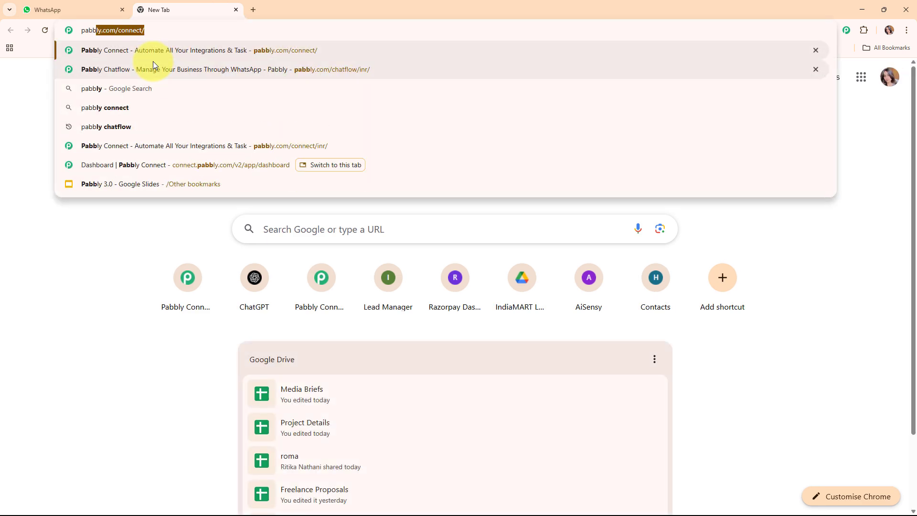
type("ly.co")
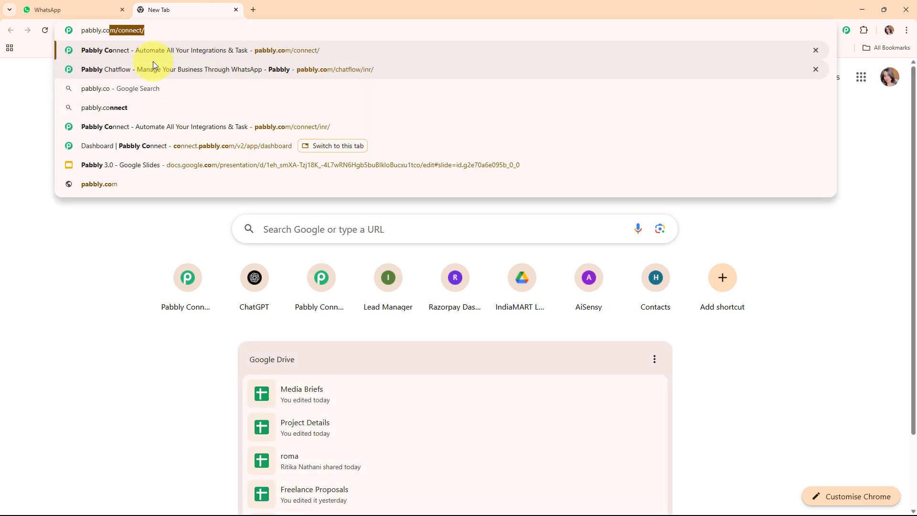
type("m/chatflow/inr")
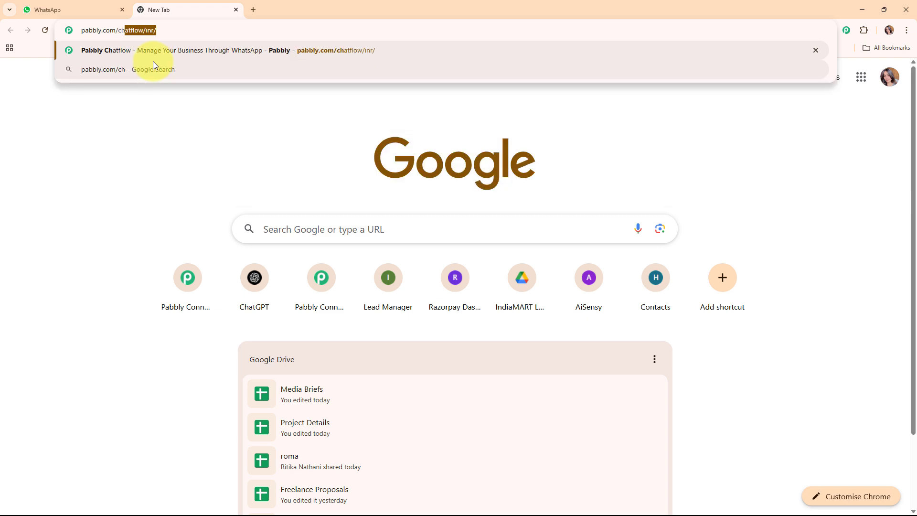
left_click(176, 50)
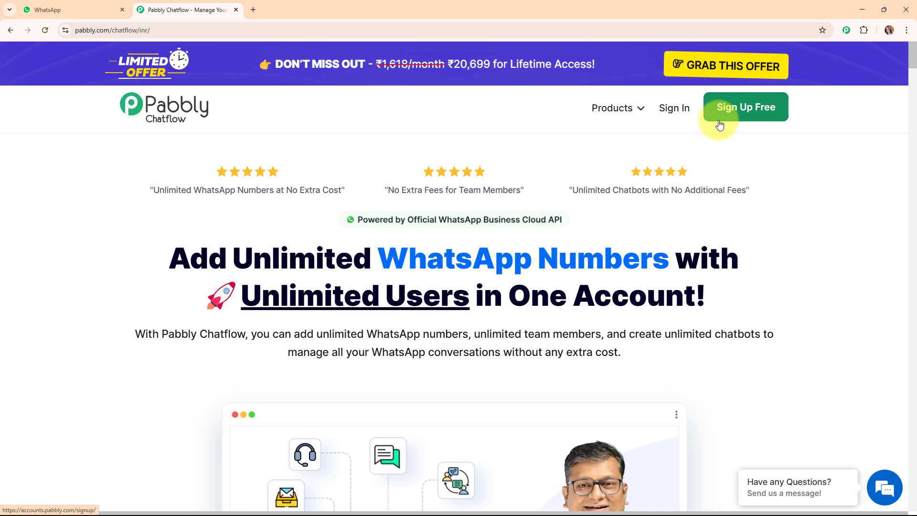
Sign in to Pabbly and access the Pabbly Chatflow app.
left_click(674, 109)
left_click_drag(78, 123, 321, 147)
left_click(311, 116)
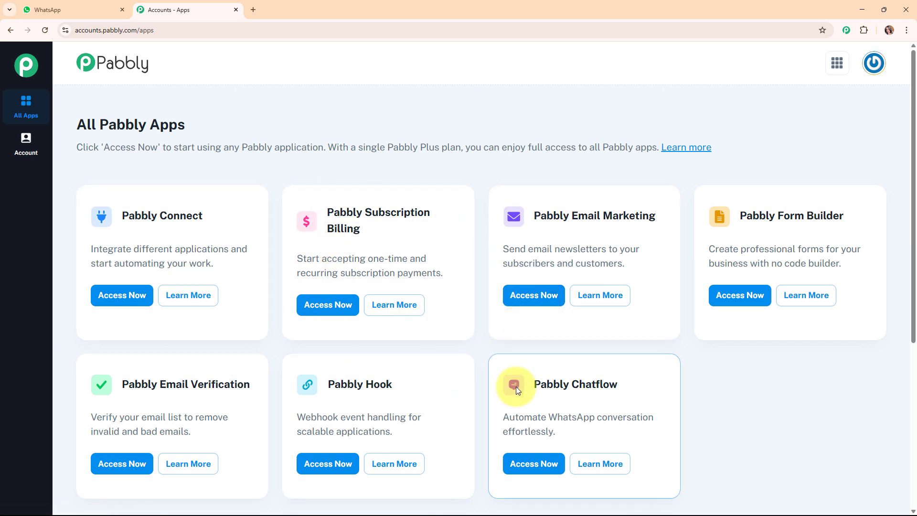
left_click(531, 463)
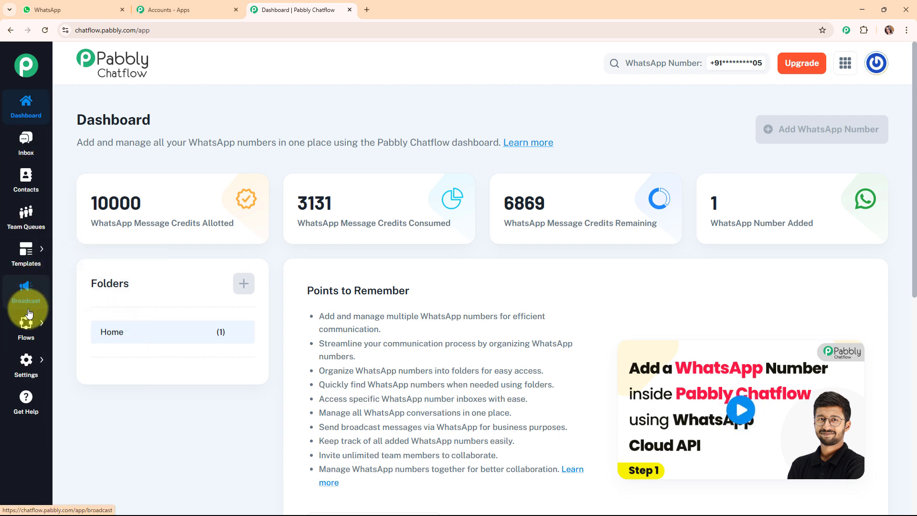
Open the Flow Builder and add a new flow.
mouse_move(28, 329)
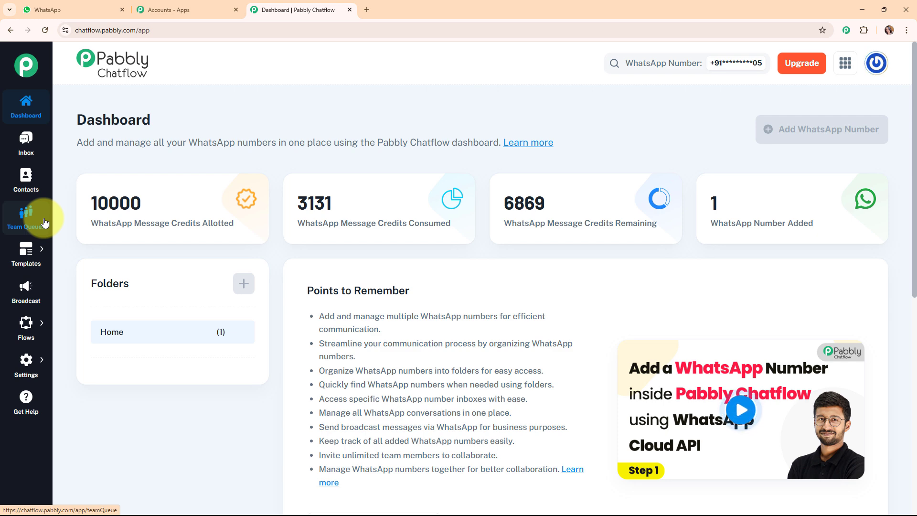
mouse_move(36, 248)
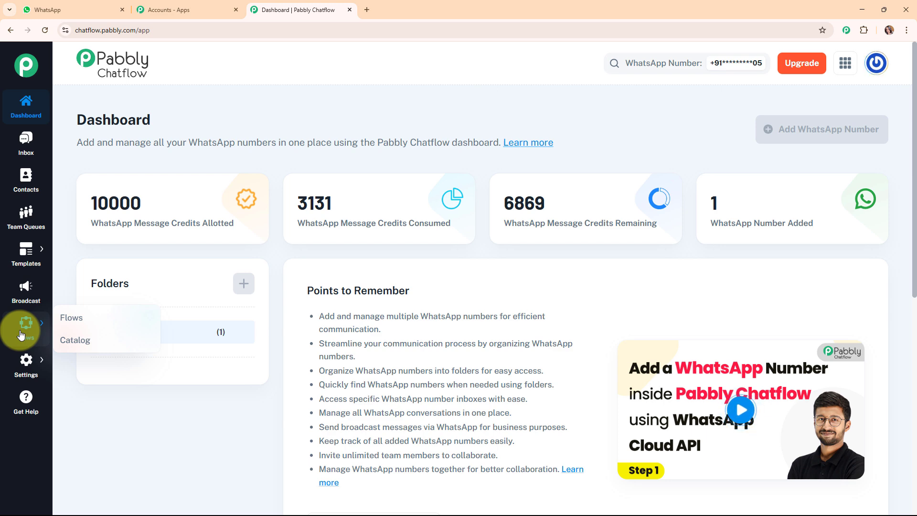
mouse_move(37, 371)
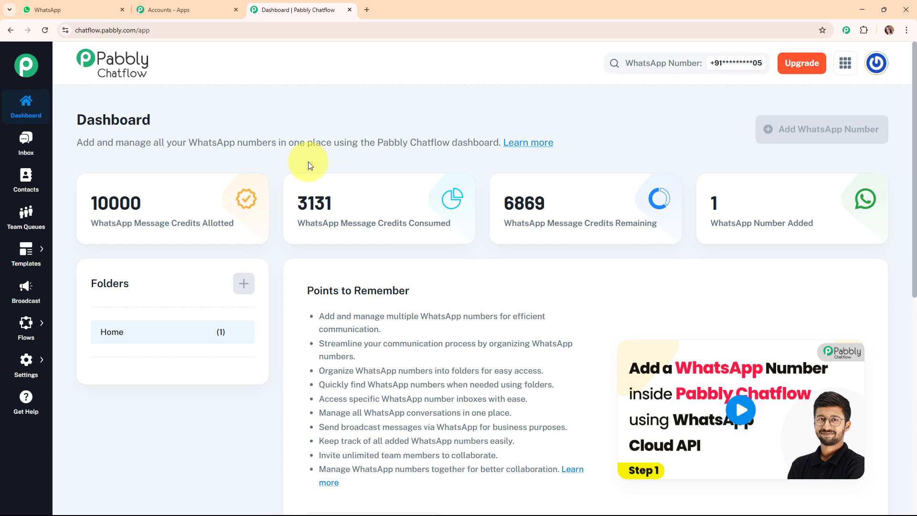
mouse_move(222, 216)
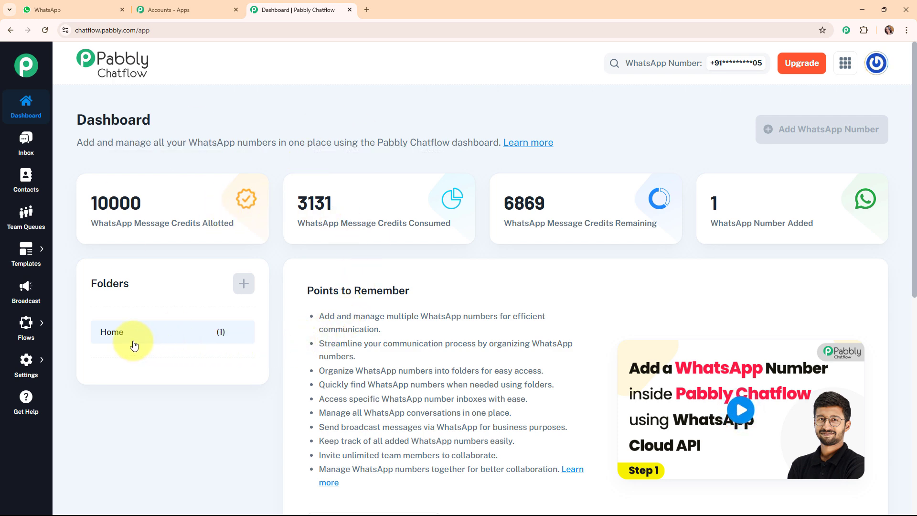
left_click(83, 319)
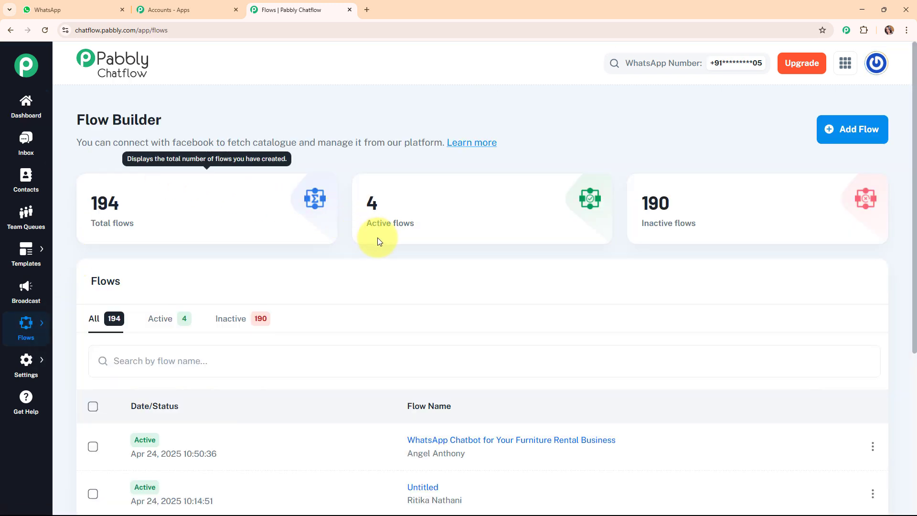
mouse_move(377, 239)
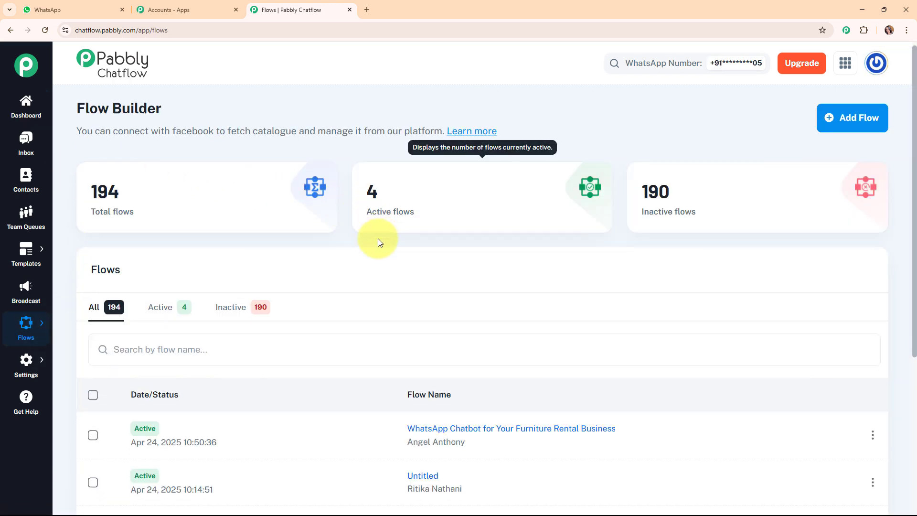
scroll(377, 239, "down", 5)
scroll(377, 238, "up", 5)
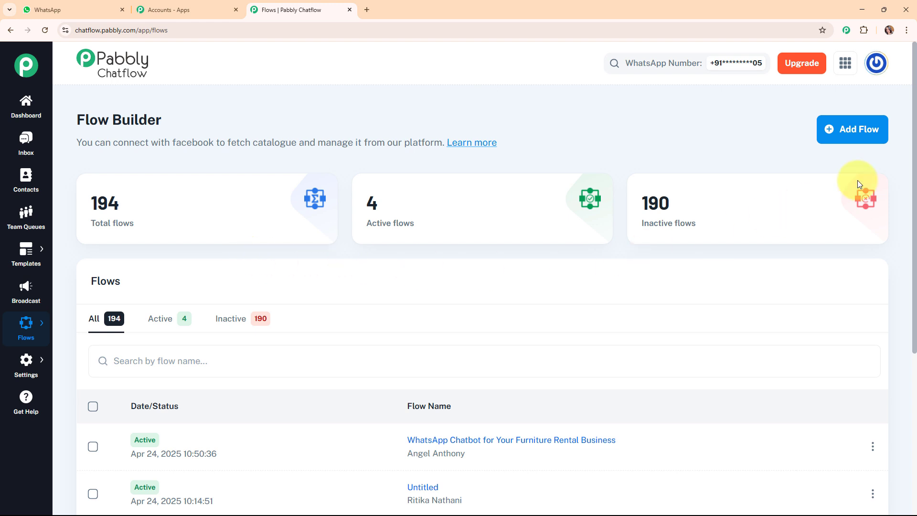
left_click(852, 143)
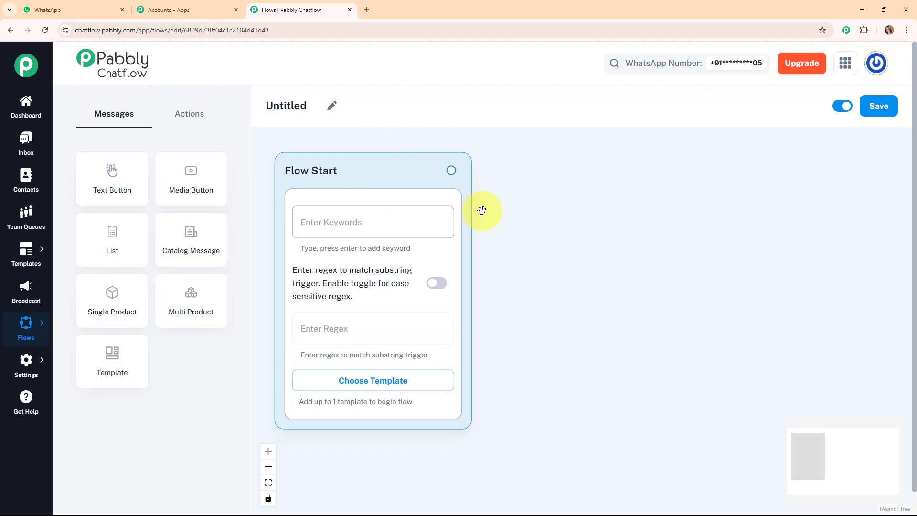
Check the broadcast campaigns and preview the feedback template in the templates list.
left_click(44, 285)
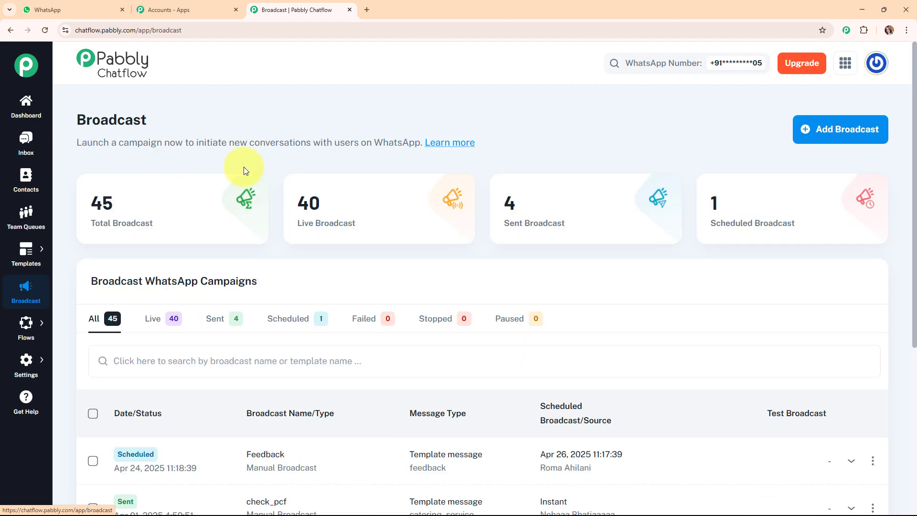
scroll(331, 162, "down", 3)
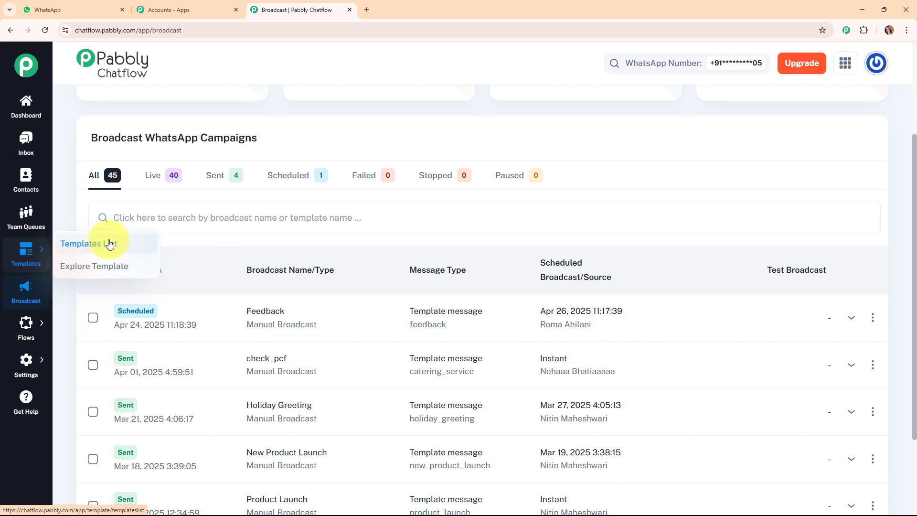
left_click(110, 241)
scroll(288, 297, "down", 3)
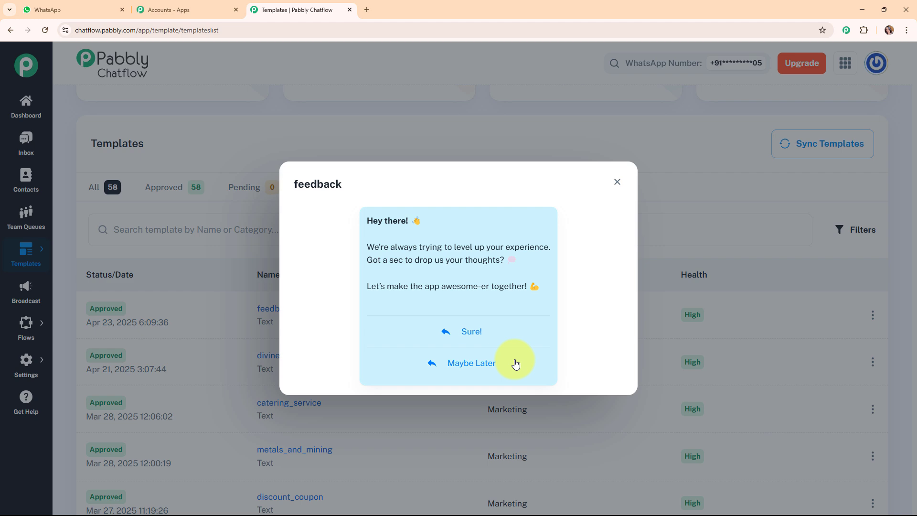
left_click(615, 184)
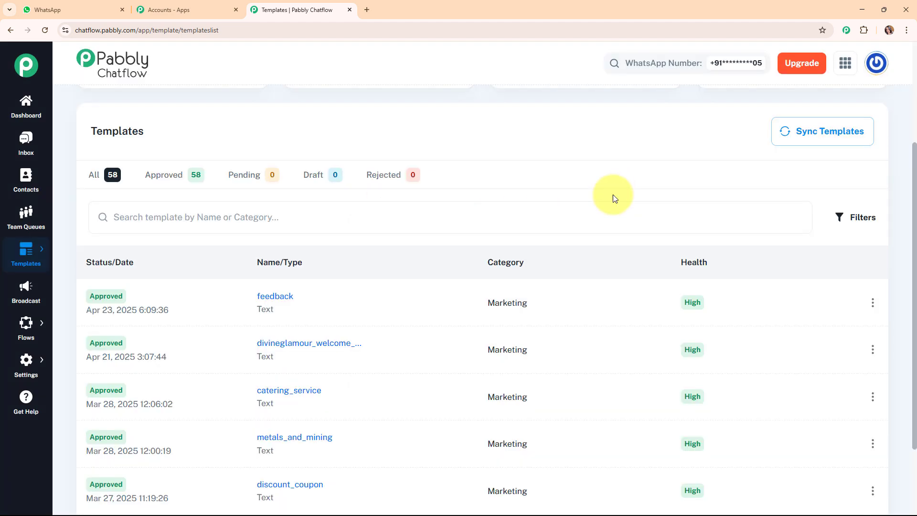
mouse_move(116, 304)
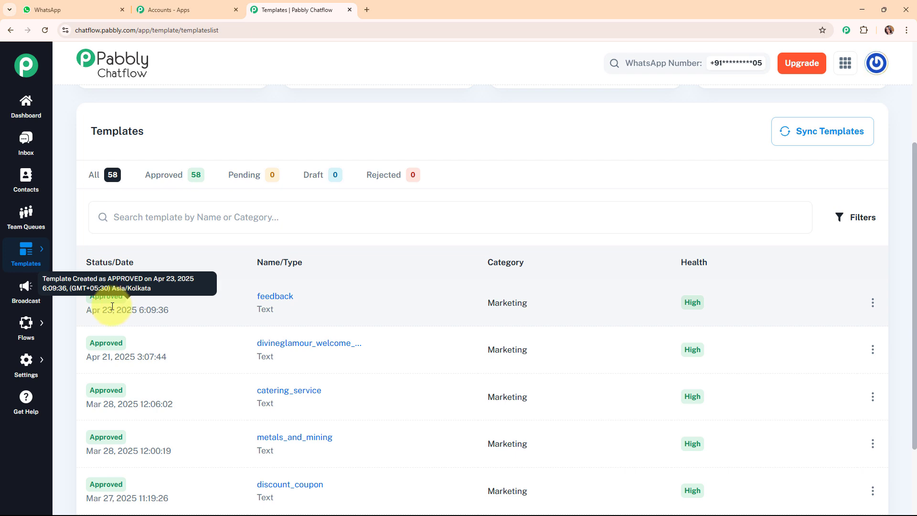
mouse_move(153, 365)
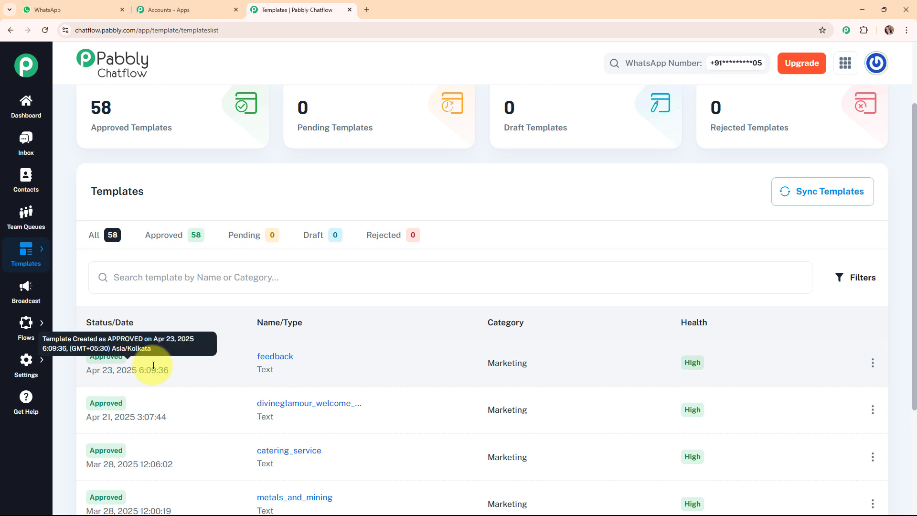
scroll(540, 326, "up", 2)
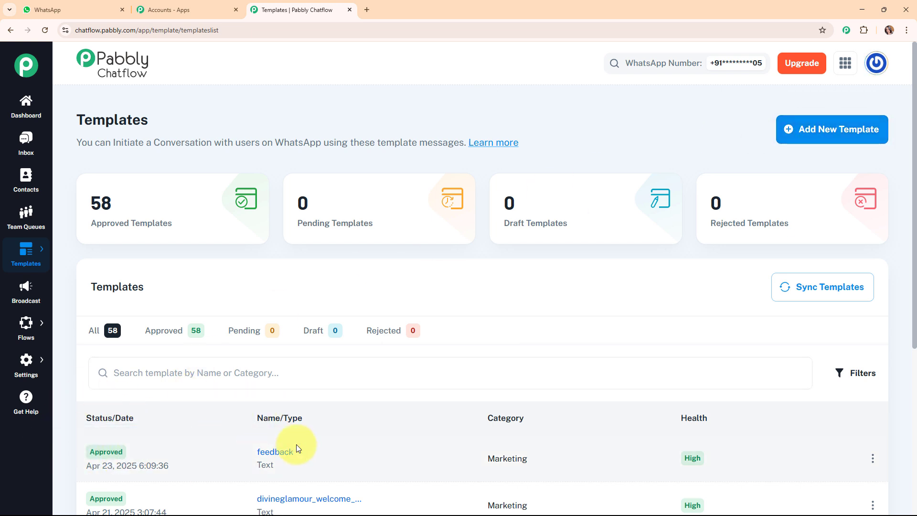
scroll(43, 380, "down", 3)
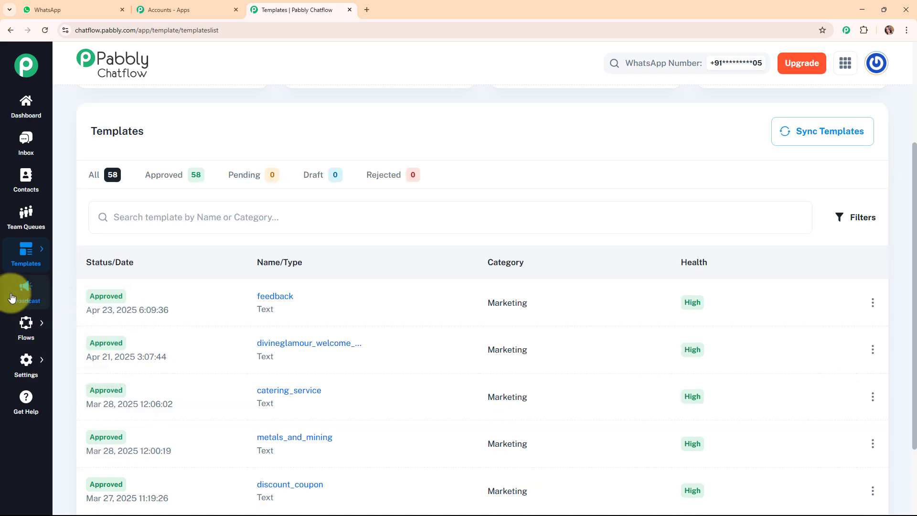
Review the scheduled Feedback broadcast among the WhatsApp campaigns and return to the list of flows.
left_click(13, 297)
scroll(311, 286, "down", 3)
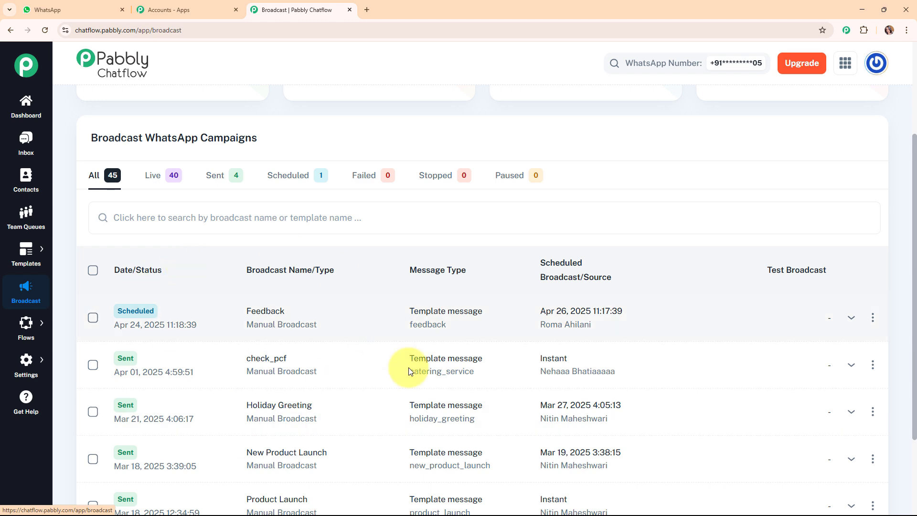
scroll(302, 324, "up", 3)
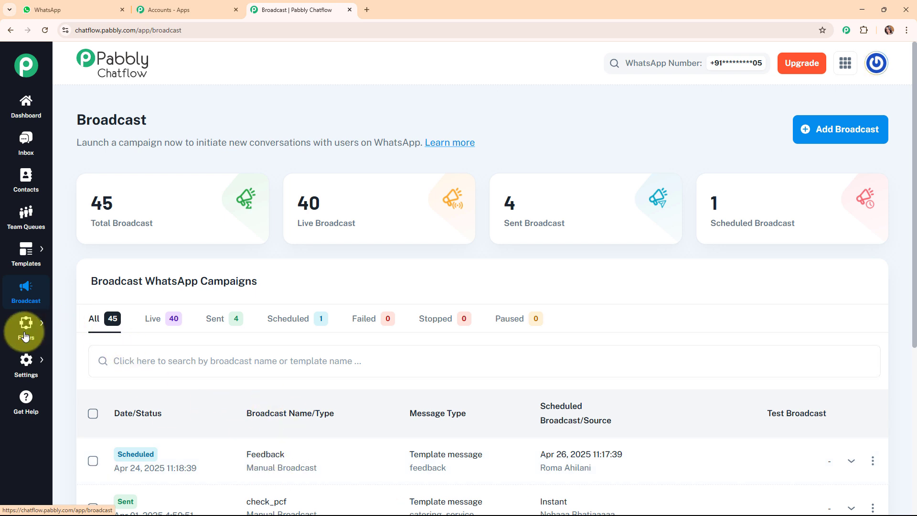
left_click(71, 318)
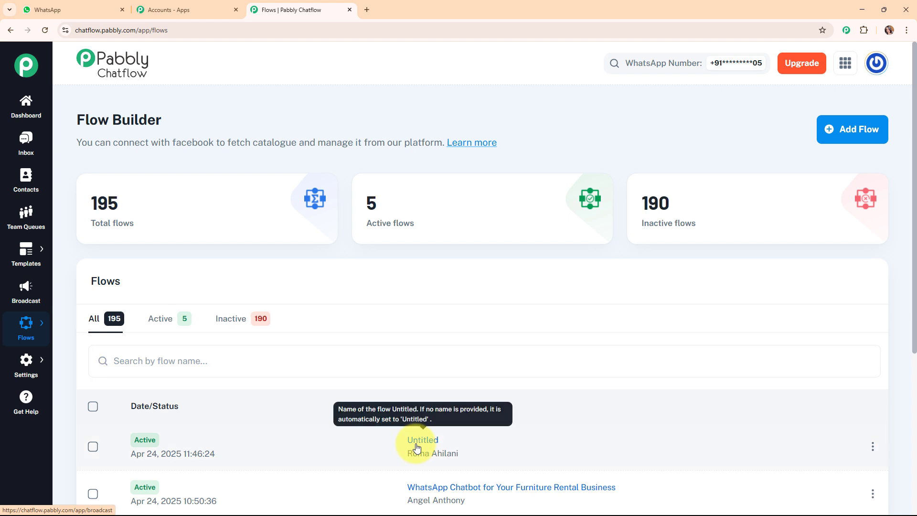
Open the newest untitled flow and rename it "WhatsApp Chatbot to Collect Feedback for a Mobile App Developer".
left_click(419, 381)
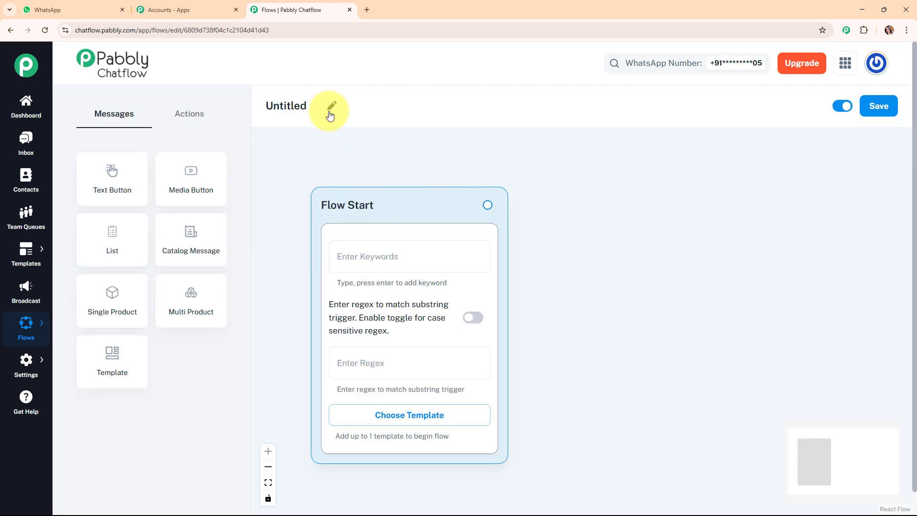
left_click(333, 112)
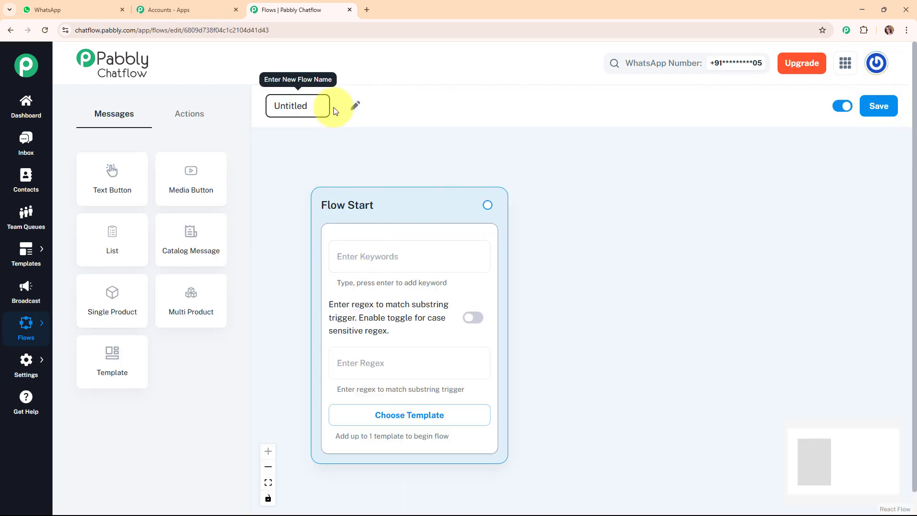
key("ctrl+a")
type("WhatsApp Chatbot to Collect Feedback for a Mobile App Developer")
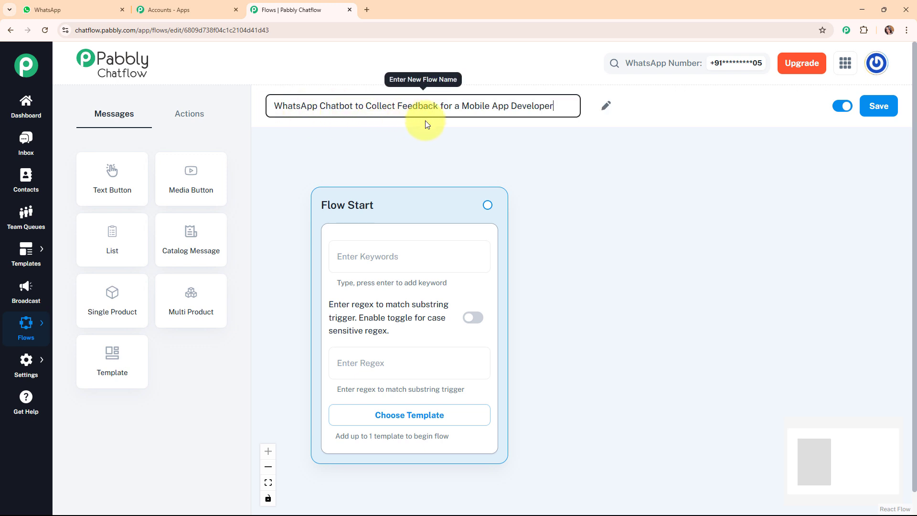
left_click(477, 152)
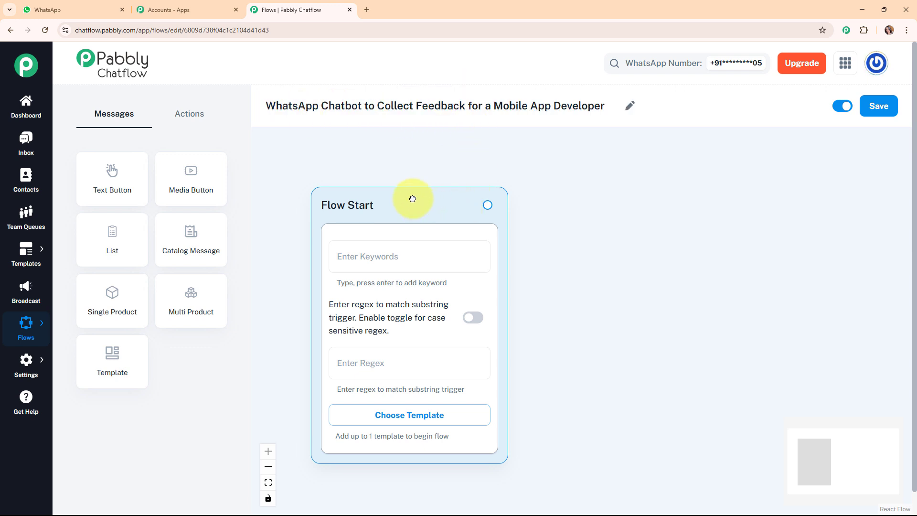
Reposition the Flow Start node and choose the approved "feedback" template as its trigger.
left_click_drag(414, 199, 394, 185)
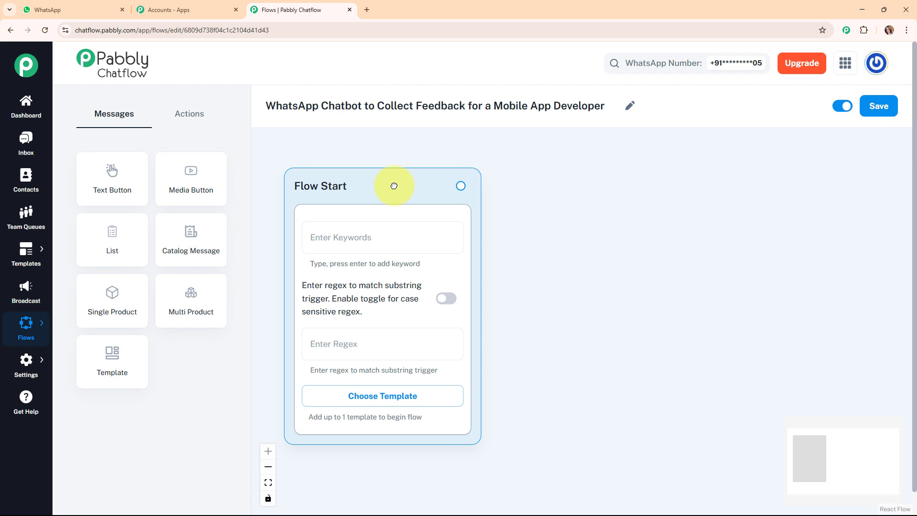
left_click_drag(394, 186, 388, 163)
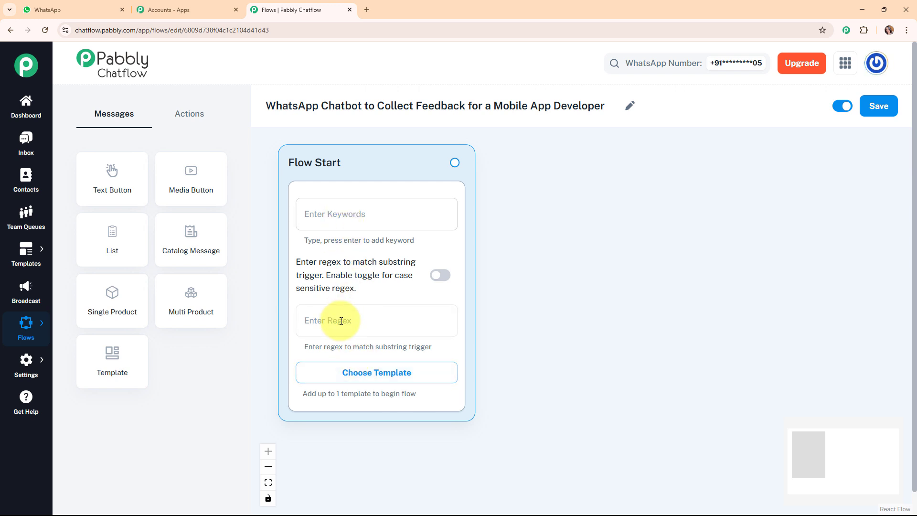
left_click(373, 374)
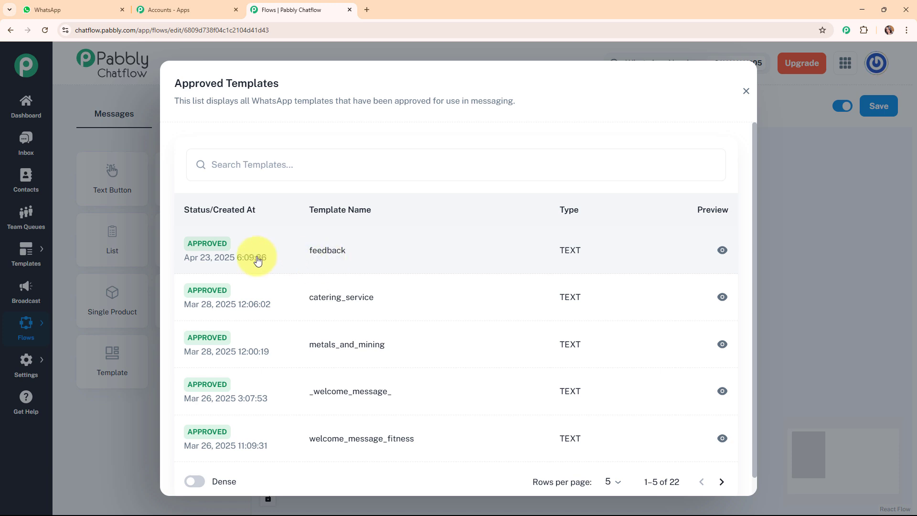
left_click(319, 258)
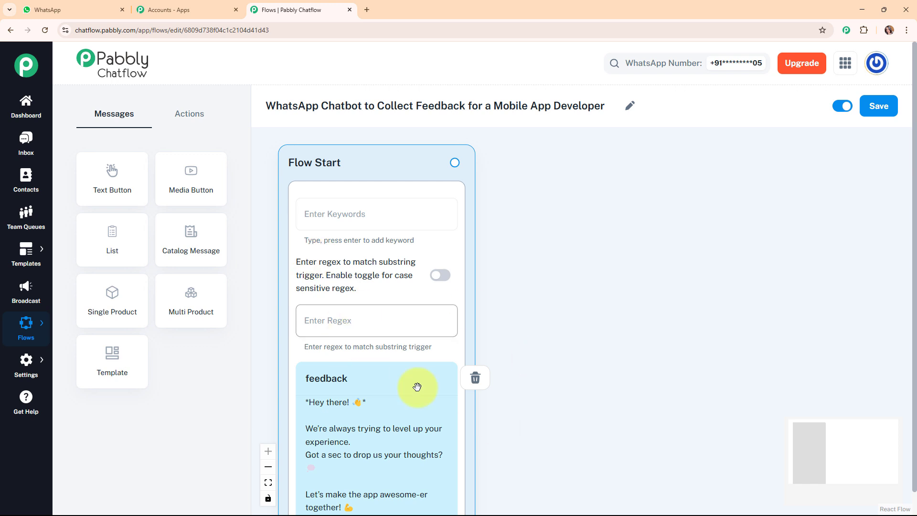
left_click_drag(859, 456, 857, 492)
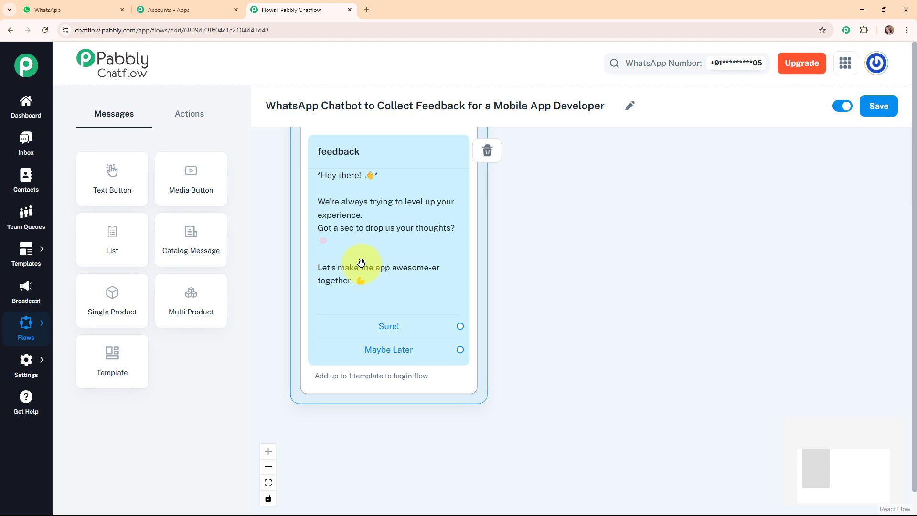
left_click_drag(839, 472, 843, 436)
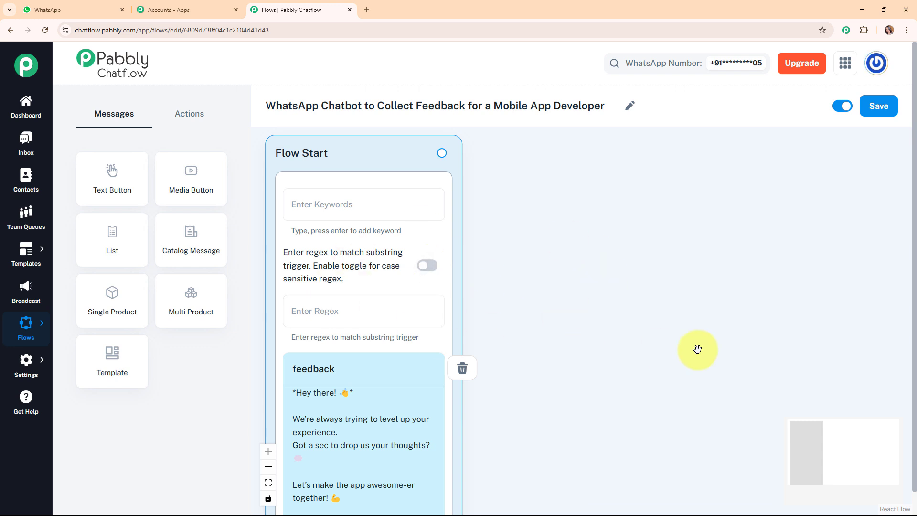
left_click_drag(837, 454, 832, 477)
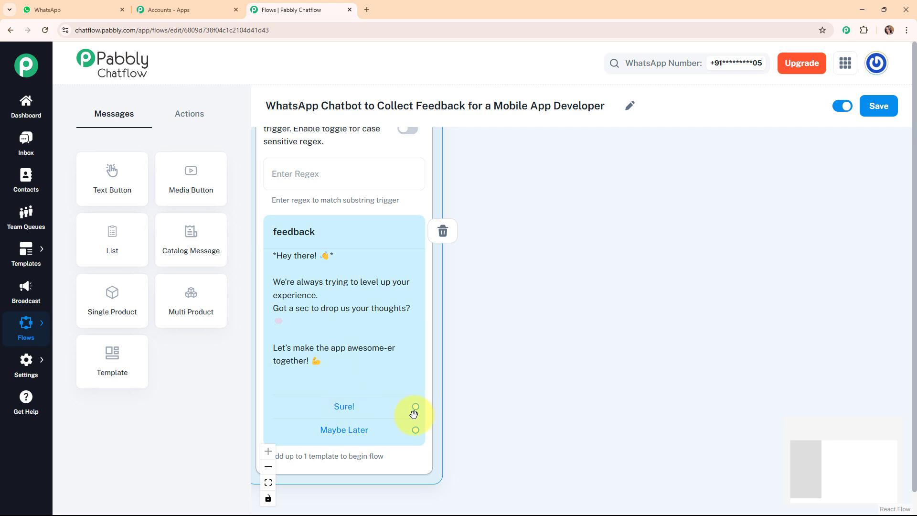
left_click_drag(415, 406, 583, 196)
left_click(523, 335)
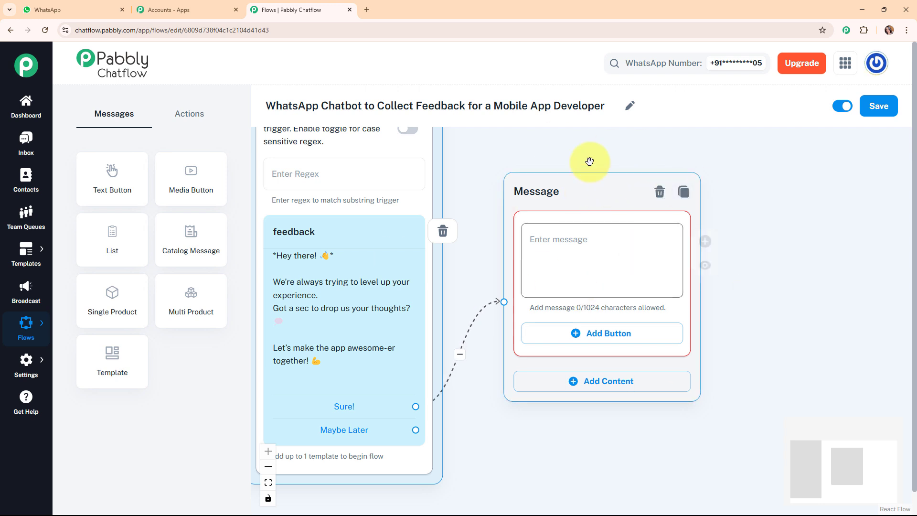
left_click(660, 191)
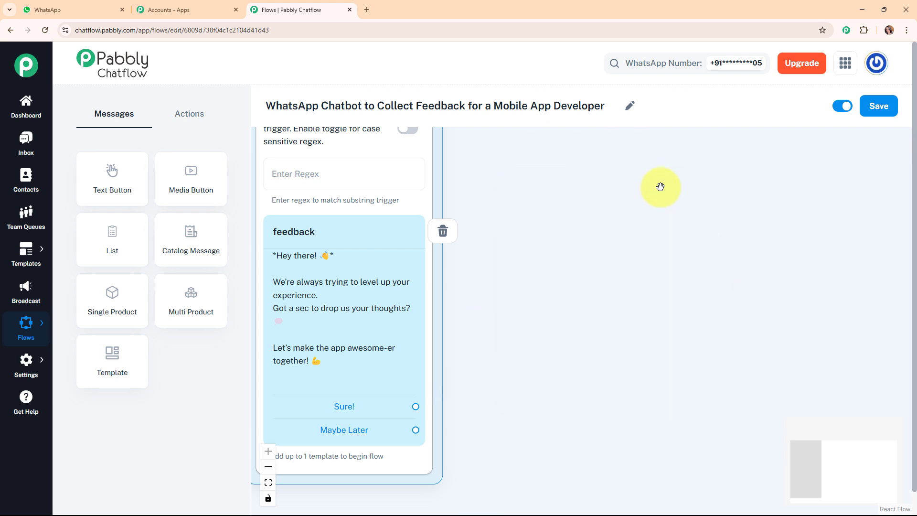
Add an Ask Question node with the message "1️⃣ First things first – What's Your Name?" and connect the template's Sure! reply to it.
left_click(180, 117)
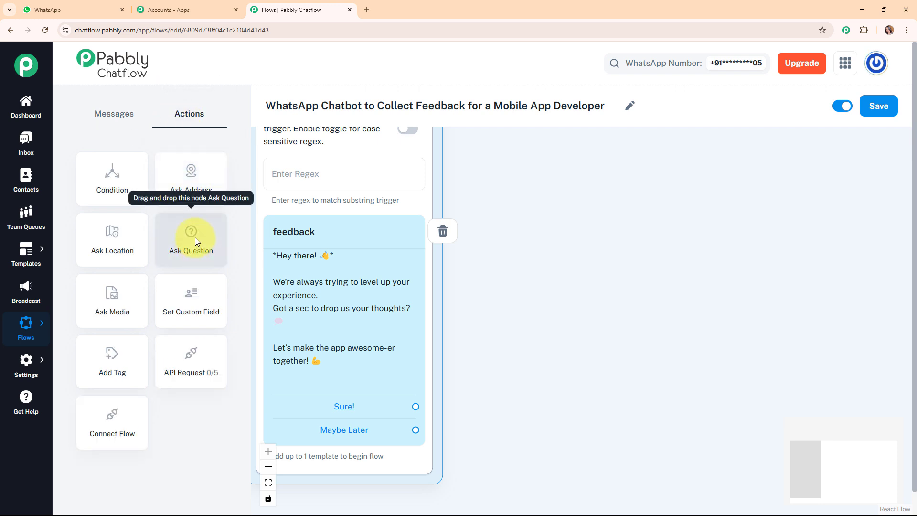
left_click_drag(193, 237, 551, 183)
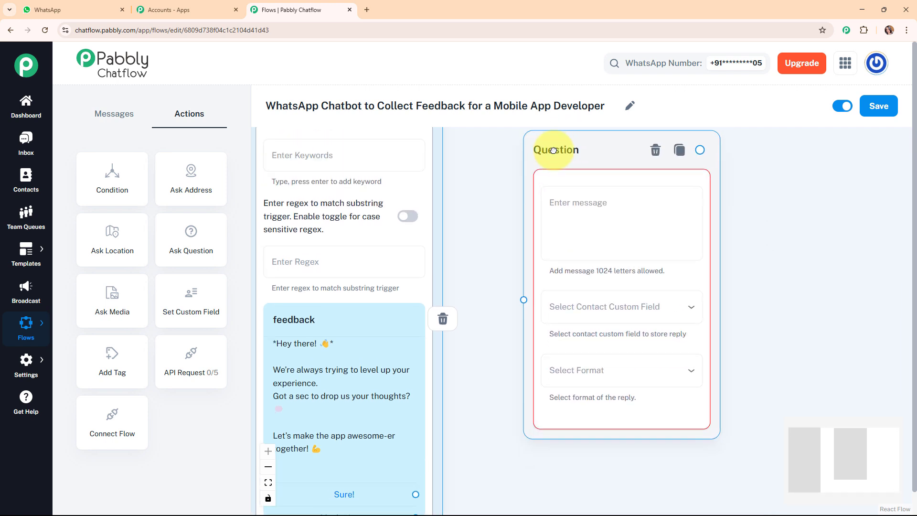
left_click(547, 224)
type("1️⃣ First things first – What's Your Name?")
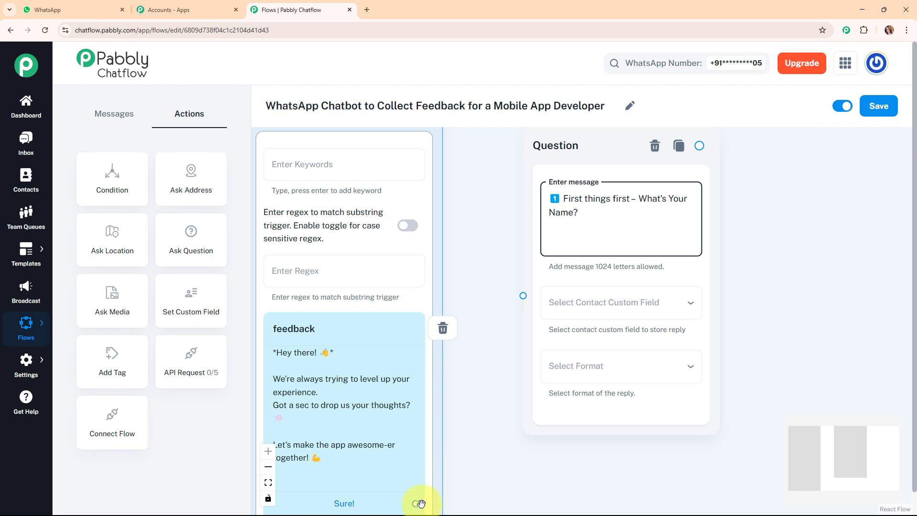
scroll(411, 499, "down", 3)
left_click_drag(415, 425, 523, 357)
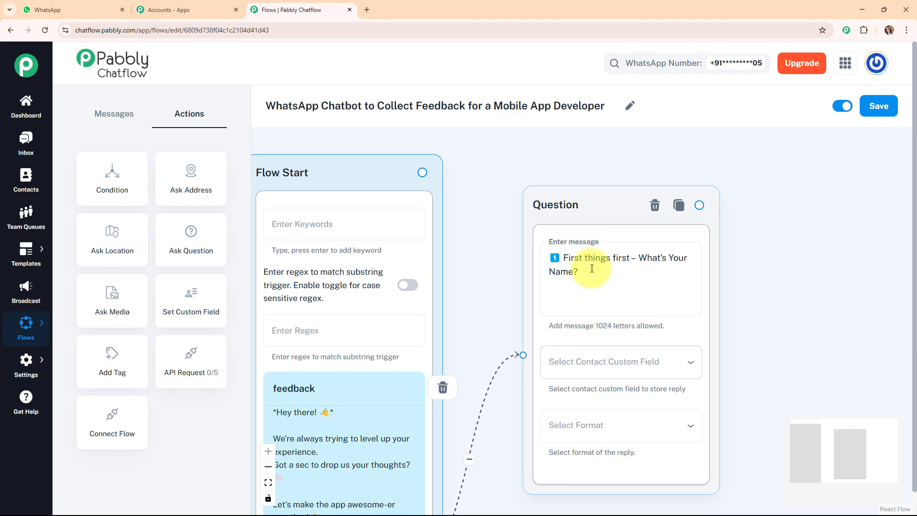
Store the name question's reply in the FullName contact custom field and set the reply format to Text.
scroll(810, 314, "down", 4)
left_click_drag(865, 444, 900, 453)
scroll(714, 296, "up", 1)
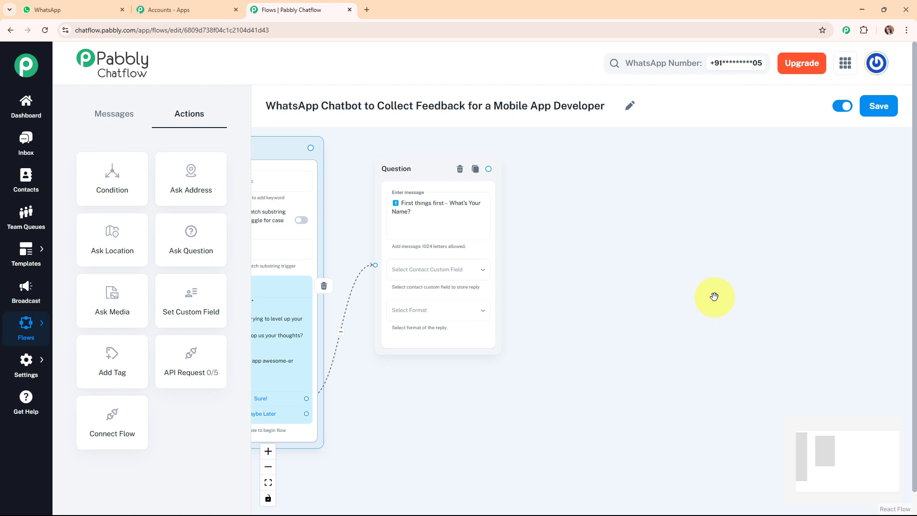
left_click(422, 268)
scroll(415, 434, "down", 1)
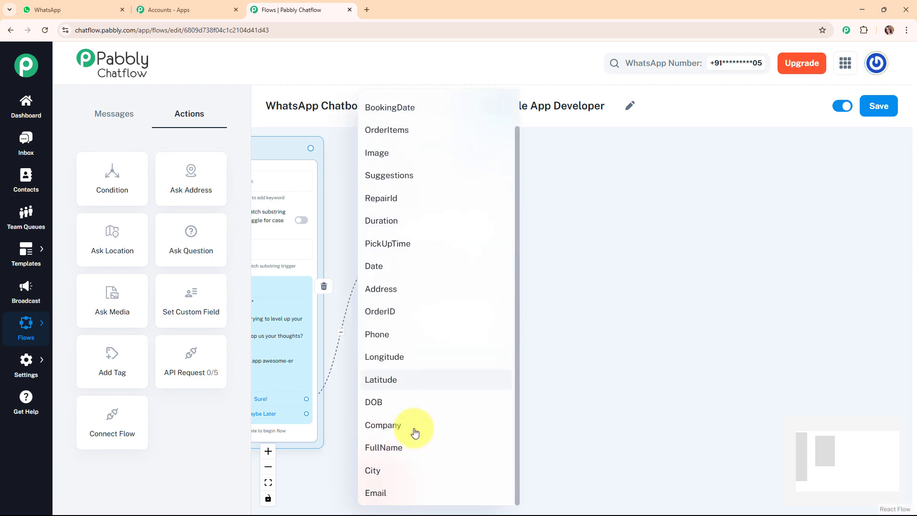
left_click(410, 457)
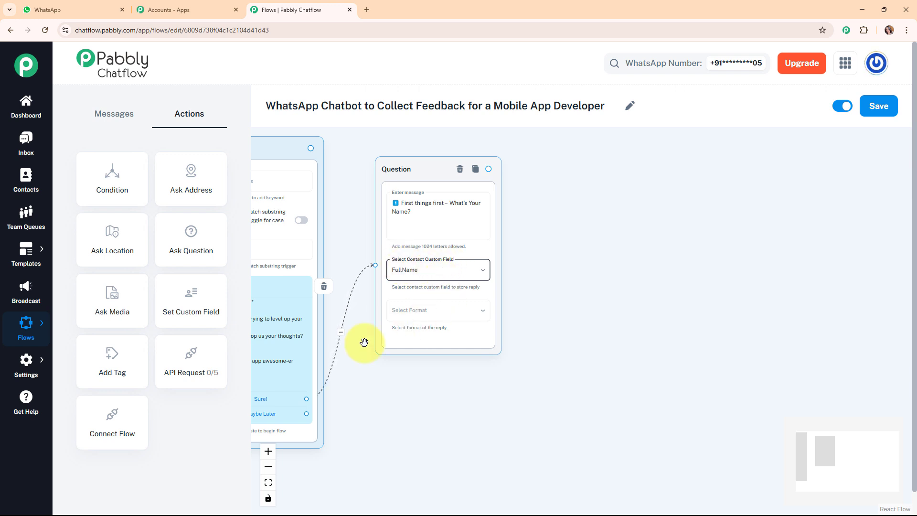
left_click(18, 363)
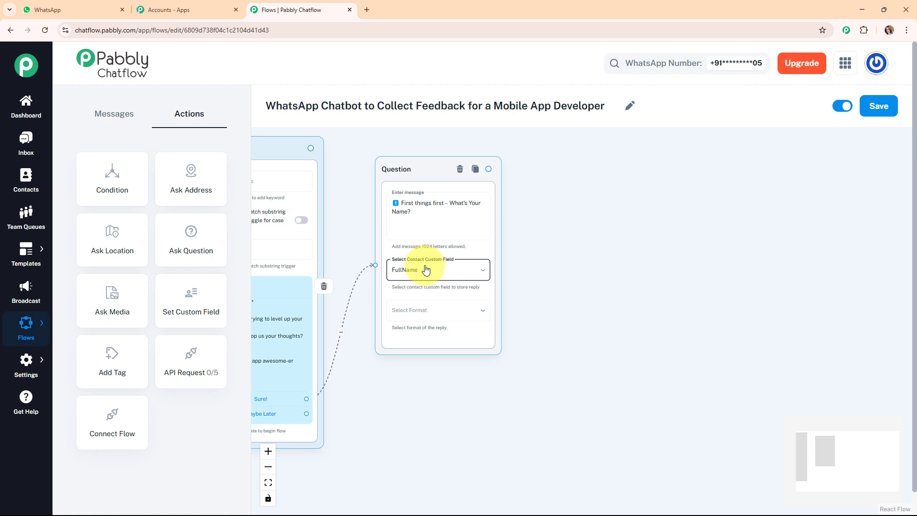
left_click(454, 313)
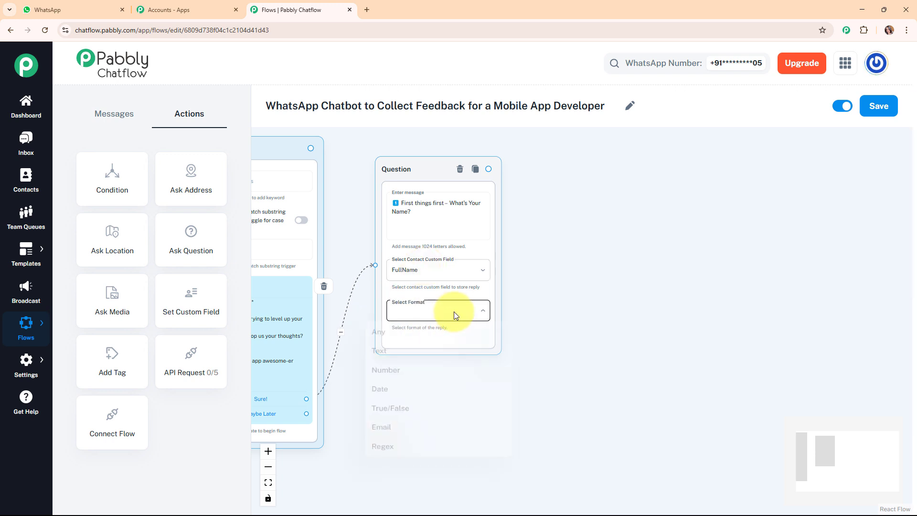
left_click(448, 359)
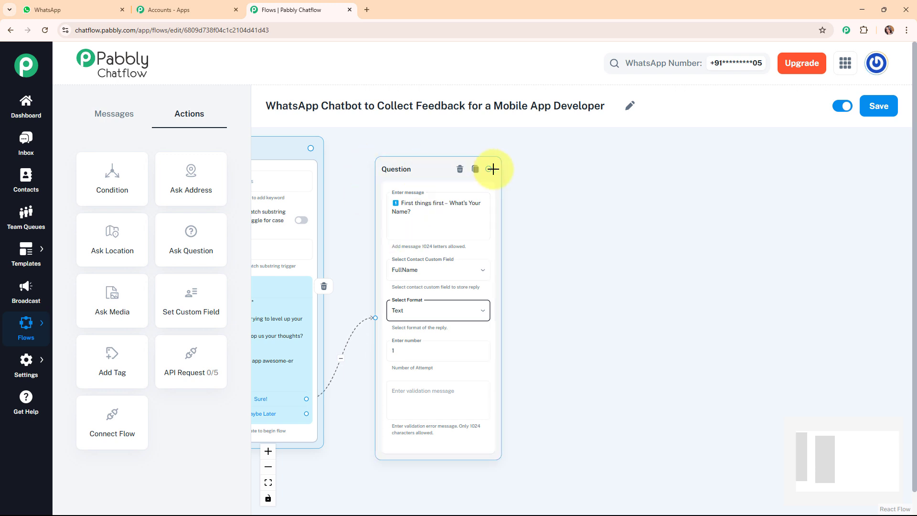
Connect the name question to a new Text + Button message reading "*Thanks, $FullName!* How's the app treating you? Rate it below 👇".
left_click_drag(489, 169, 561, 218)
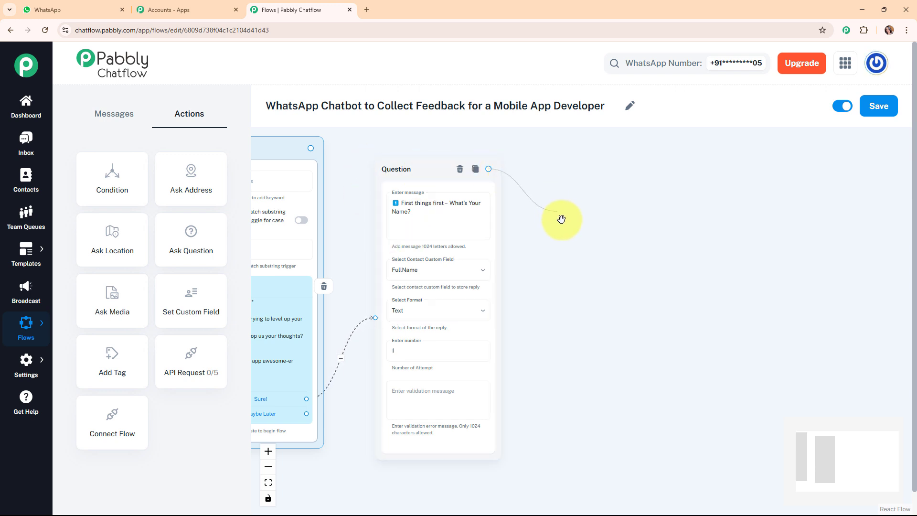
left_click_drag(574, 252, 578, 255)
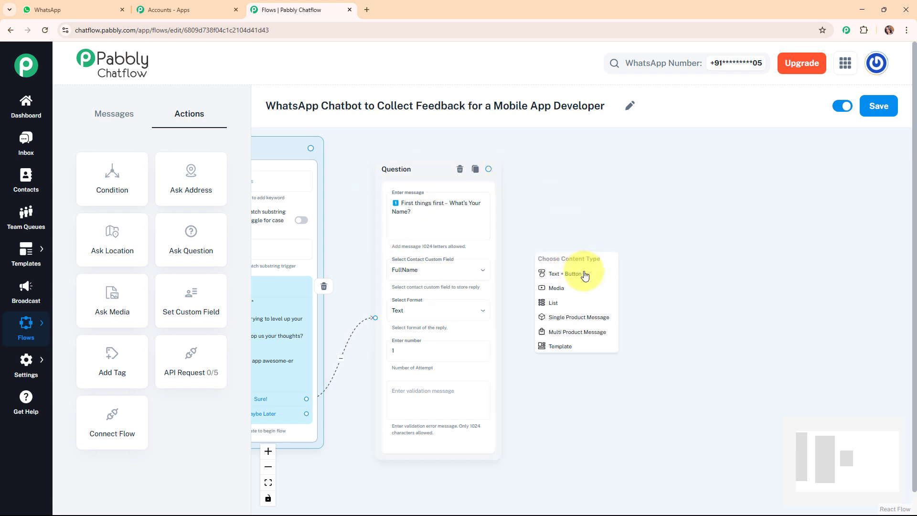
left_click(585, 271)
left_click(612, 250)
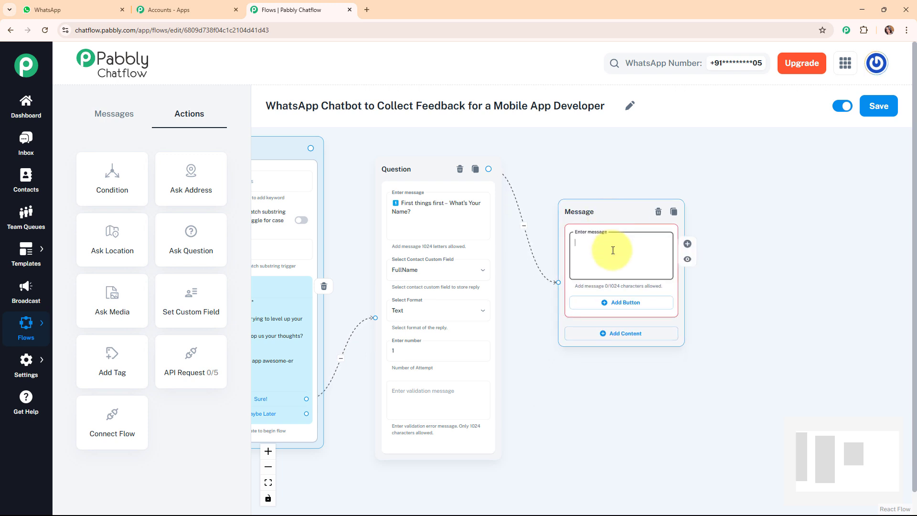
key("ctrl+v")
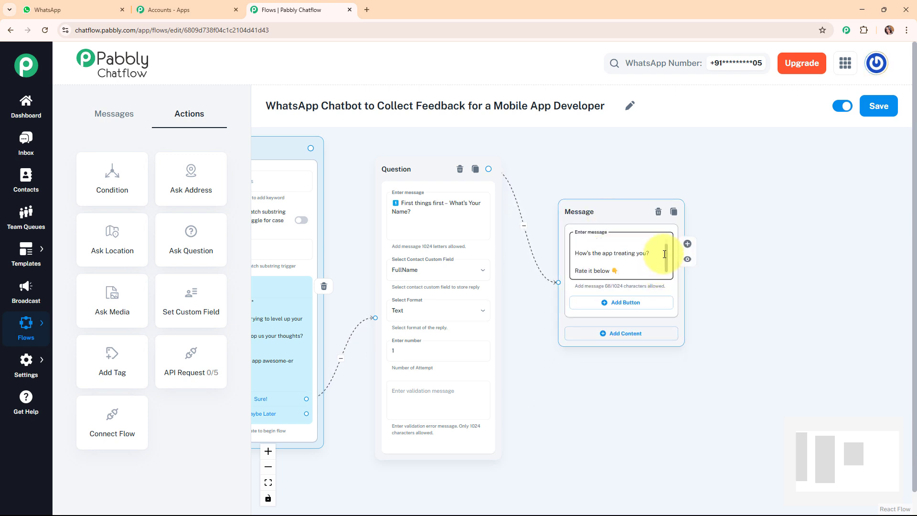
scroll(665, 250, "up", 3)
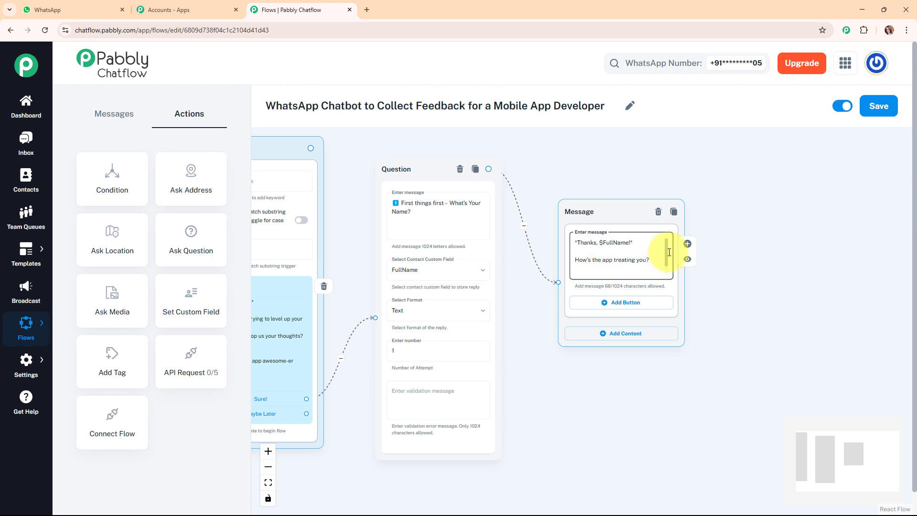
scroll(666, 257, "down", 3)
scroll(666, 257, "up", 3)
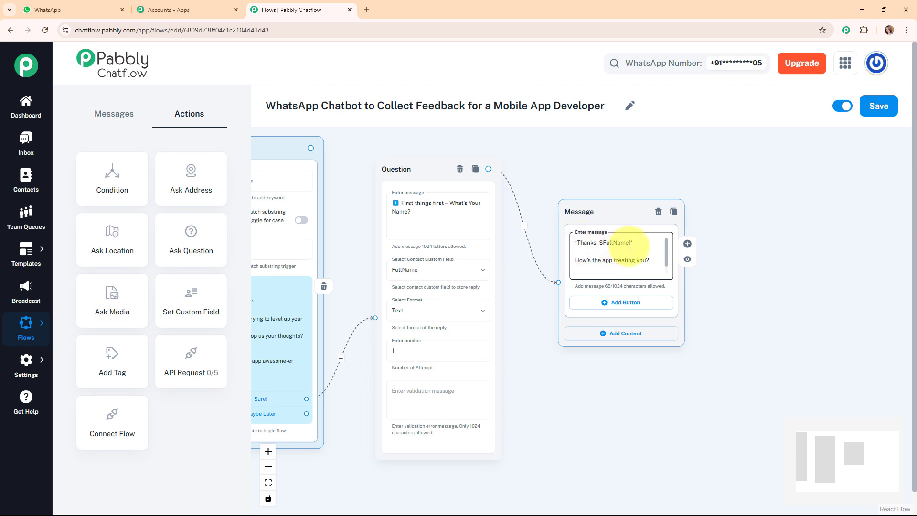
left_click_drag(601, 243, 613, 239)
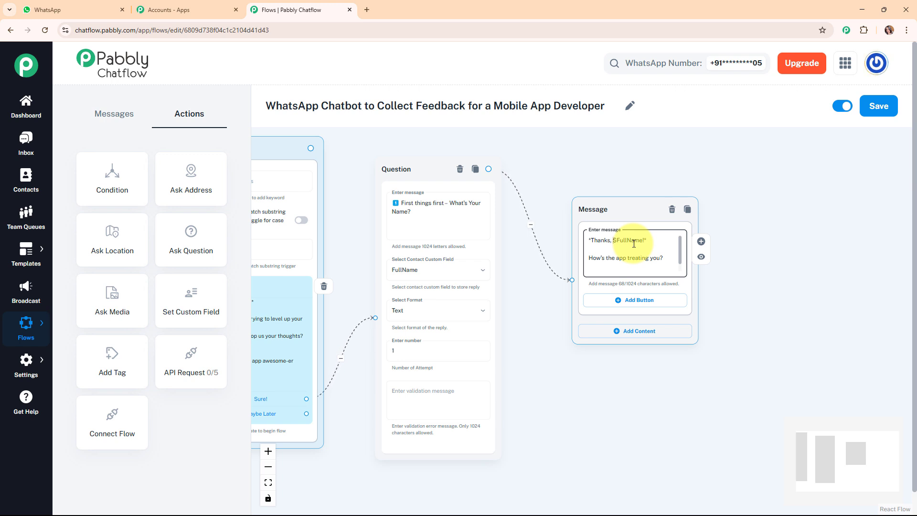
Open the Contact Custom Fields settings in a new browser tab and find the FullName field in the list.
mouse_move(24, 366)
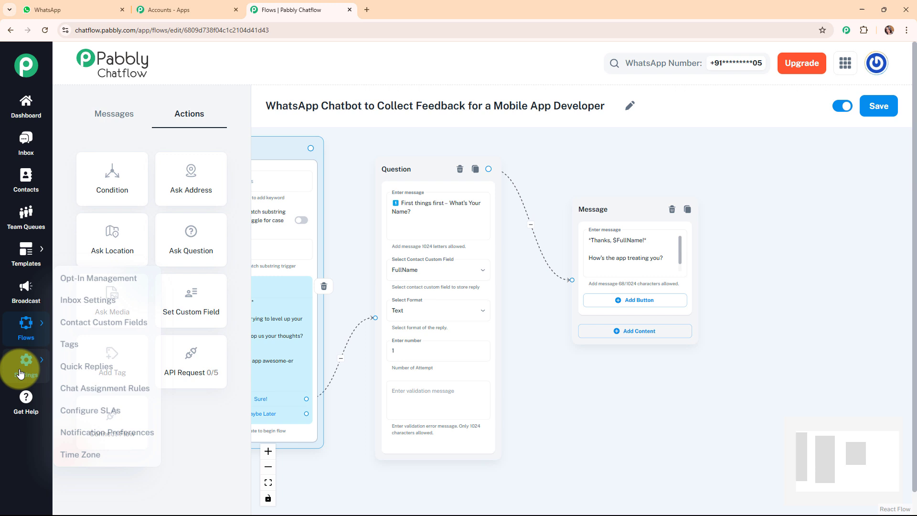
right_click(83, 322)
left_click(146, 336)
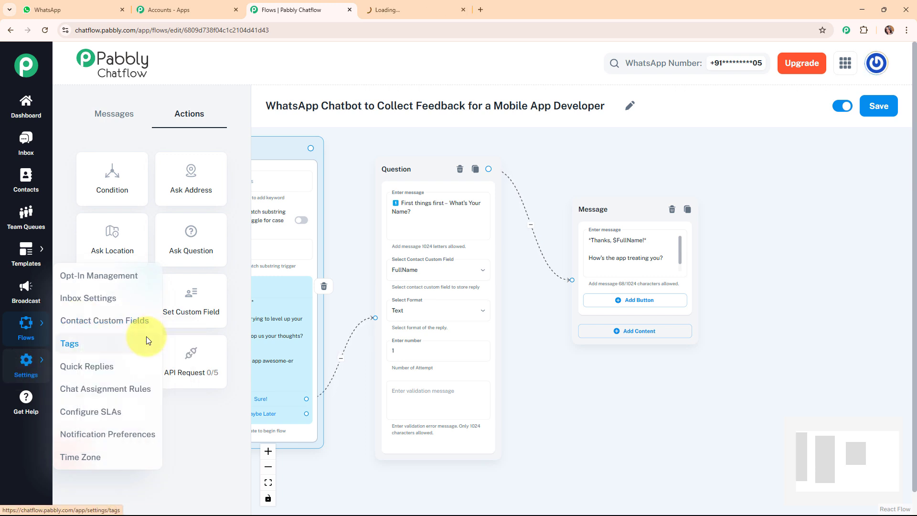
left_click(380, 9)
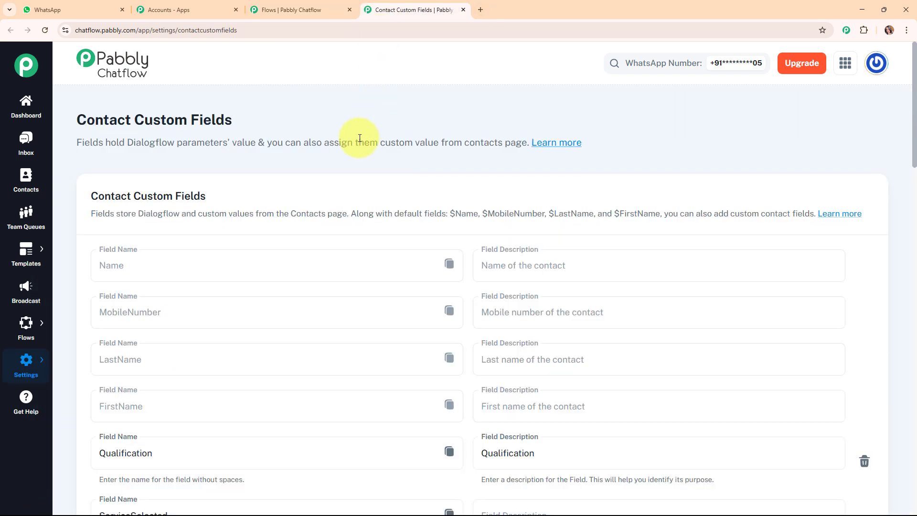
scroll(355, 211, "down", 15)
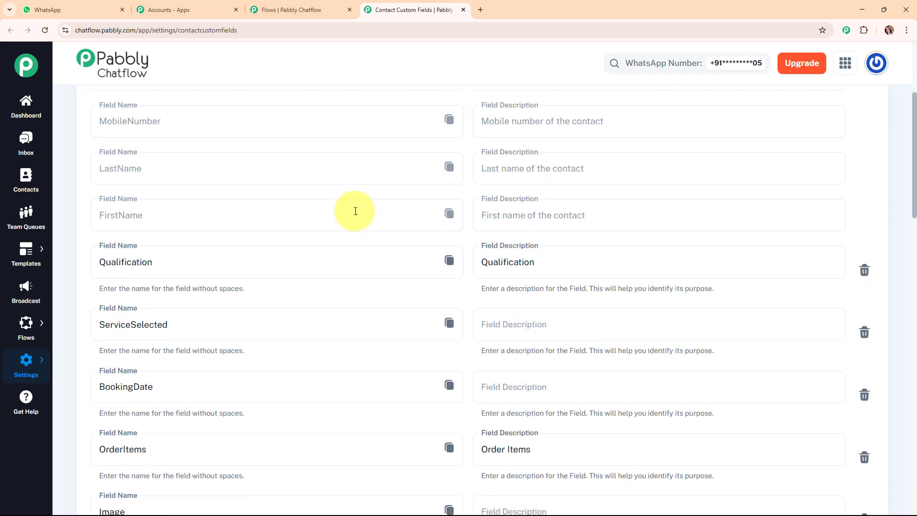
scroll(353, 205, "down", 9)
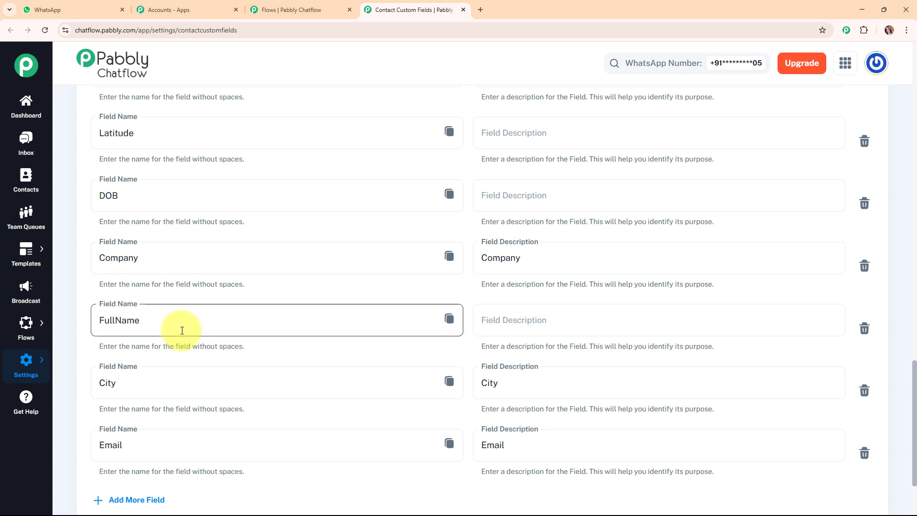
Copy the FullName custom field name, try pasting it into the rating message, and remove the duplicate $FullName text.
left_click(449, 321)
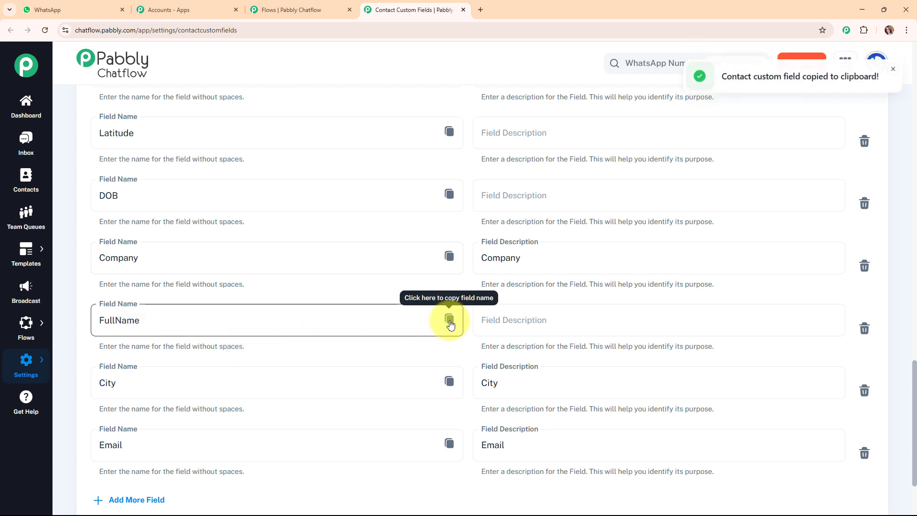
left_click(283, 4)
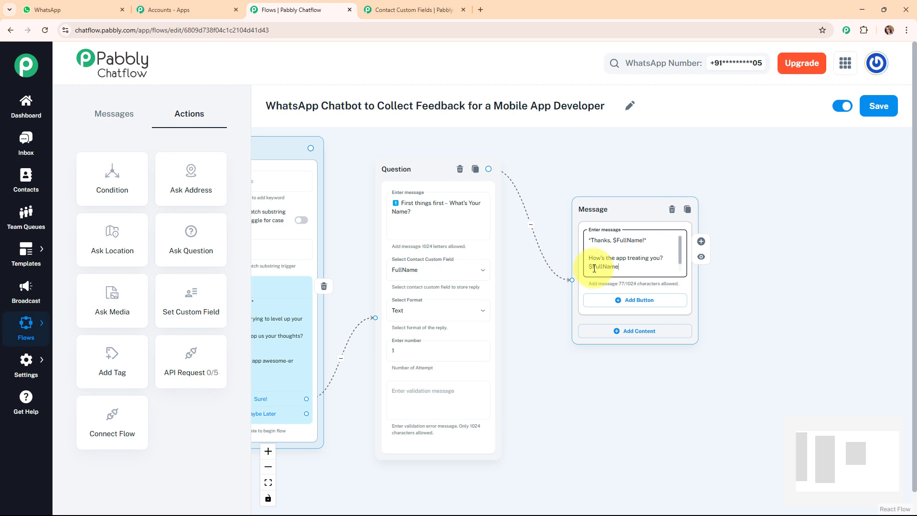
left_click_drag(626, 266, 621, 268)
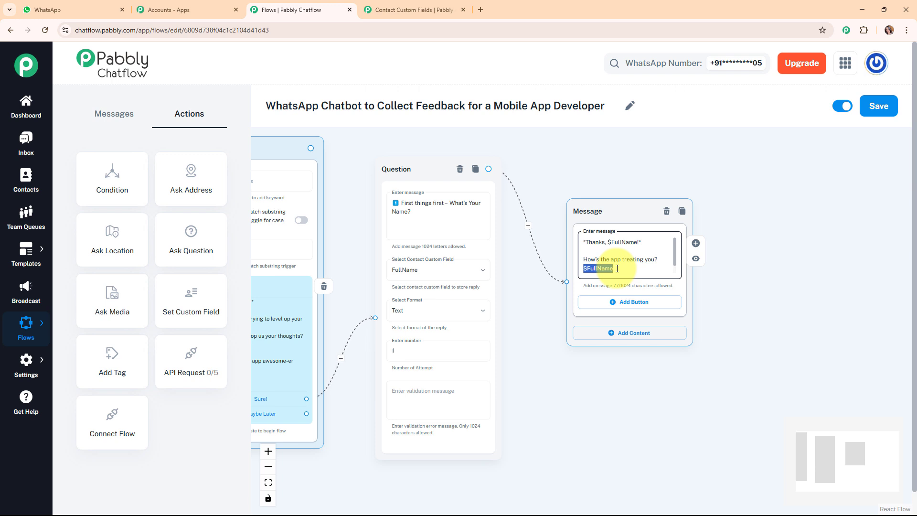
key("BackSpace")
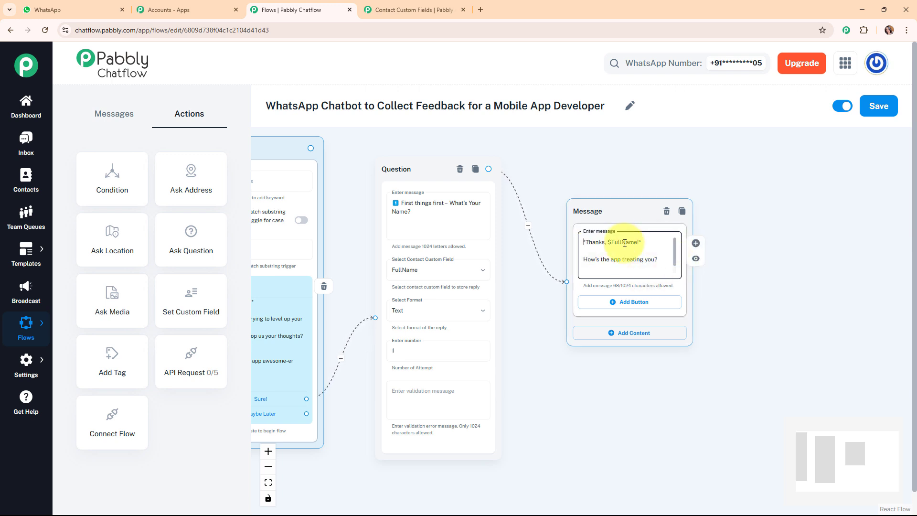
scroll(676, 250, "down", 1)
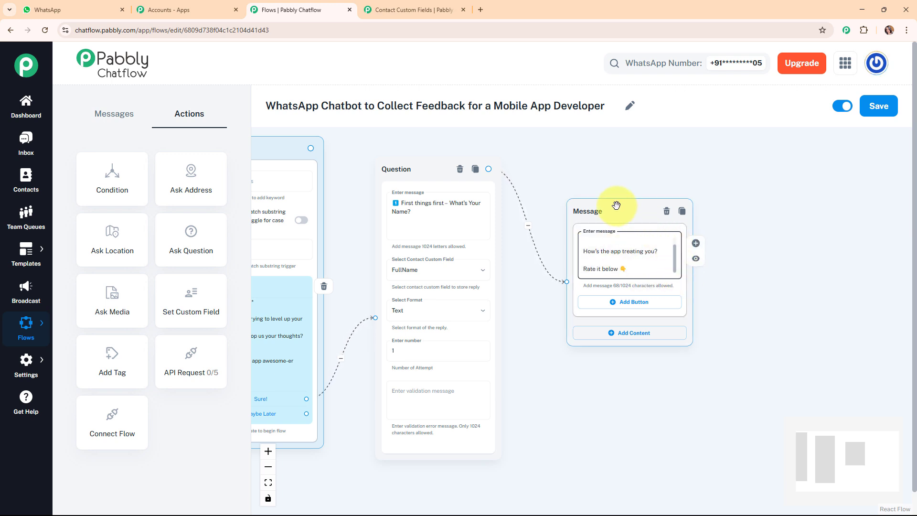
Add three rating buttons labelled "⭐ 1-2", "⭐⭐⭐ 3" and "⭐⭐⭐⭐⭐ 4-5" to the rating message.
left_click_drag(614, 207, 616, 189)
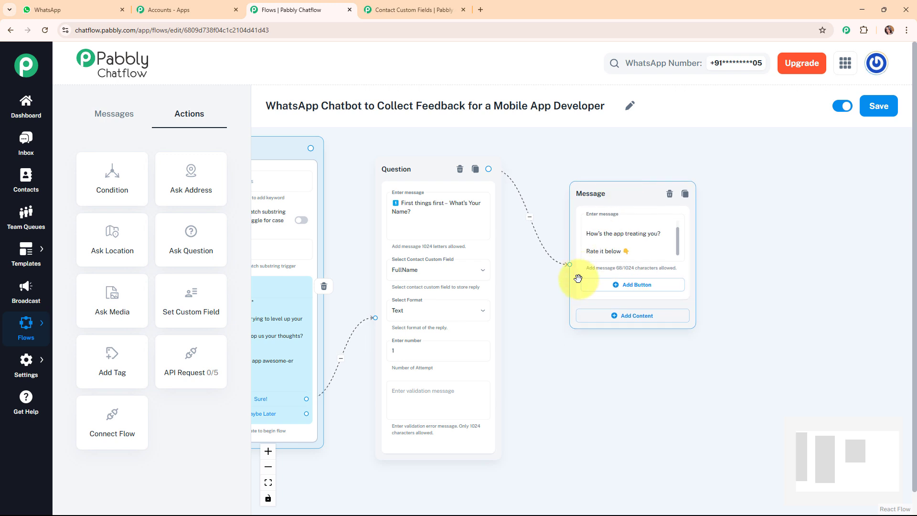
left_click(635, 285)
left_click(639, 329)
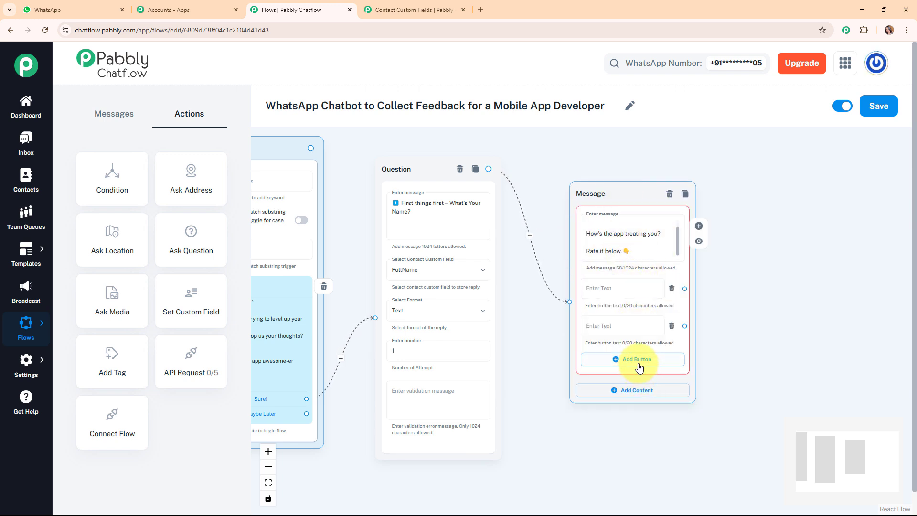
left_click(640, 365)
left_click(592, 290)
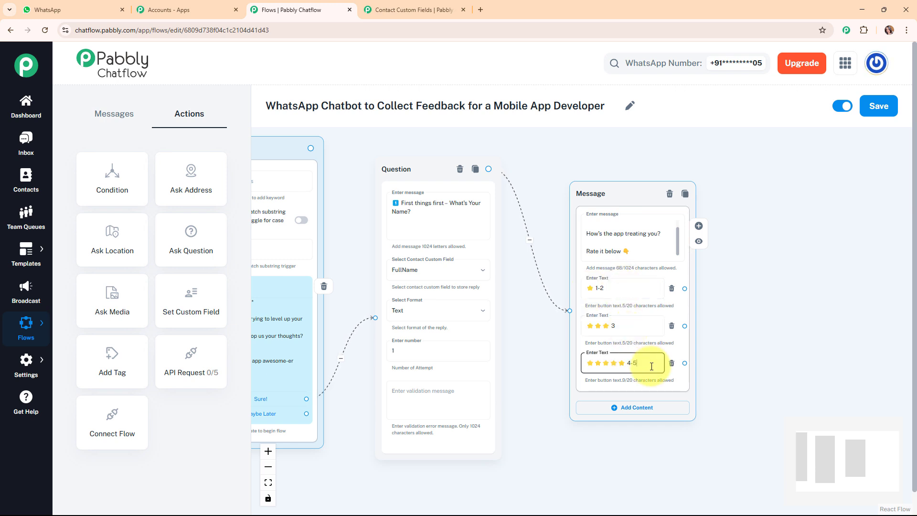
left_click_drag(623, 194, 614, 193)
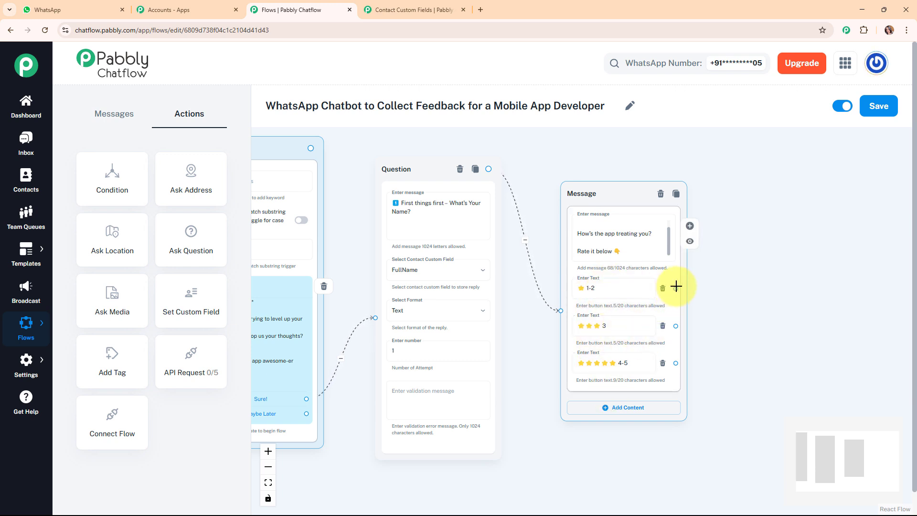
Connect all three rating buttons to a new Text + Button message reading "Nice! How was your experience overall?".
left_click_drag(675, 287, 731, 242)
left_click(747, 267)
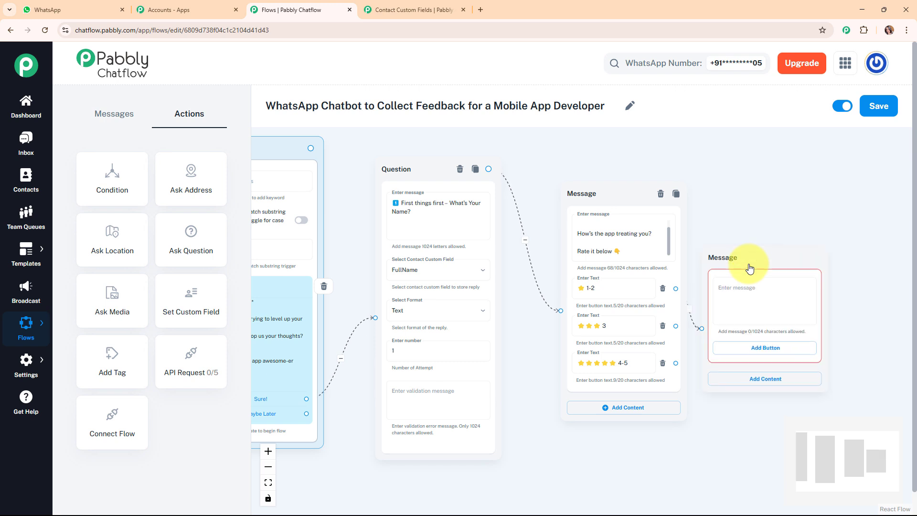
left_click(785, 227)
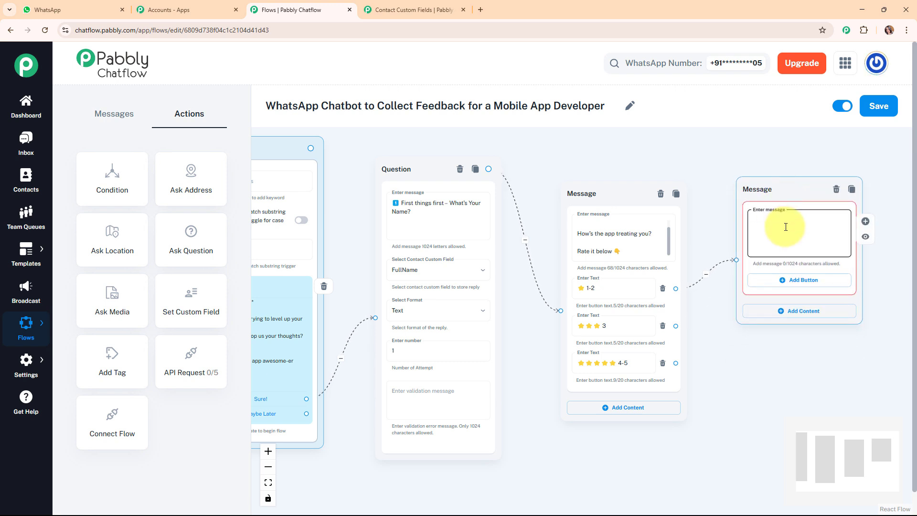
key("ctrl+v")
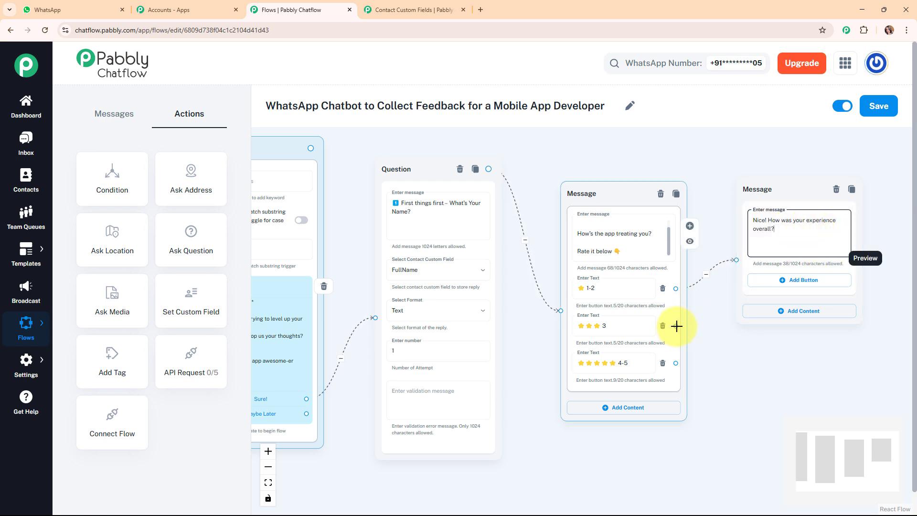
left_click_drag(675, 325, 736, 260)
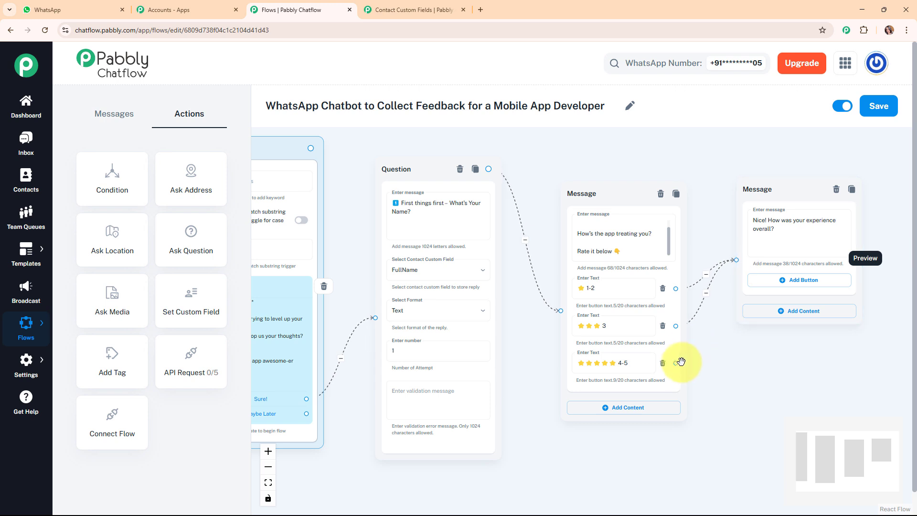
left_click_drag(675, 363, 736, 260)
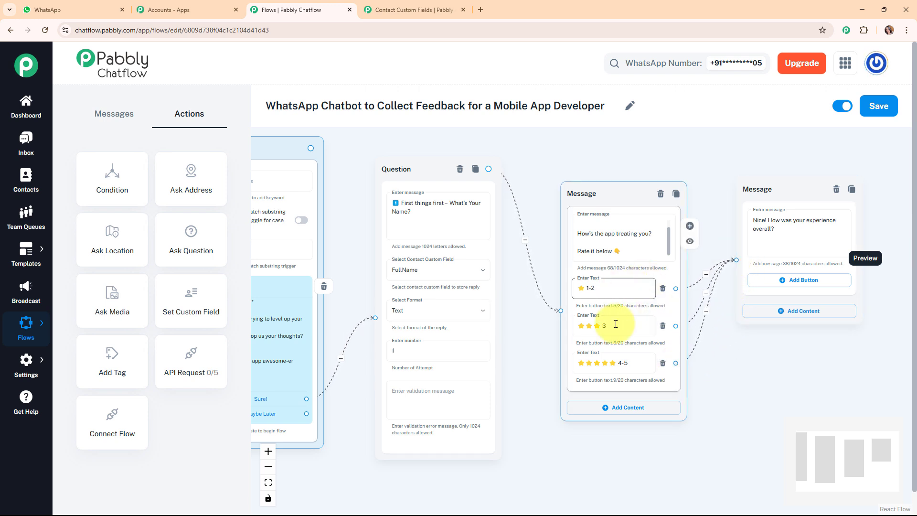
Give the overall experience message three emoji-prefixed buttons: Loved it, Okay and Needs work.
left_click(824, 288)
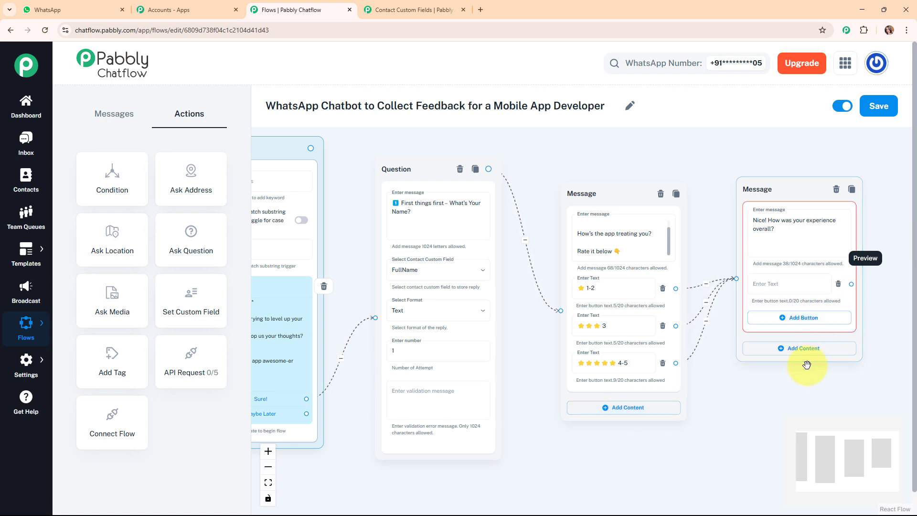
left_click(798, 317)
left_click(799, 355)
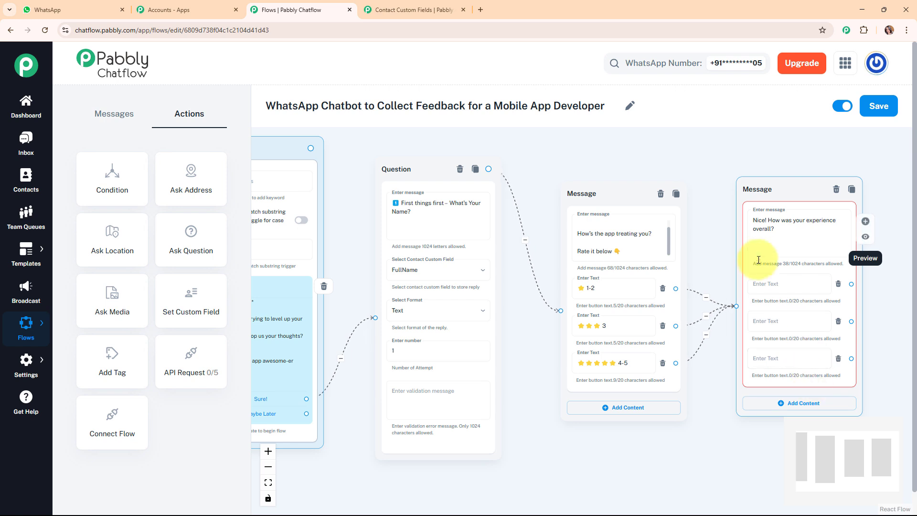
left_click(767, 283)
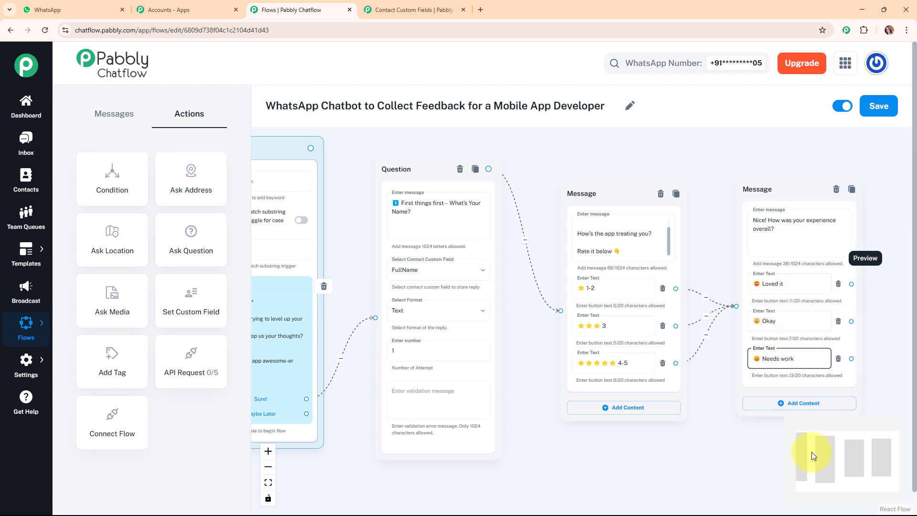
Connect the Loved it button to a new Text + Button message reading "Would you recommend us to others?".
left_click_drag(812, 453, 857, 455)
left_click_drag(453, 327, 363, 389)
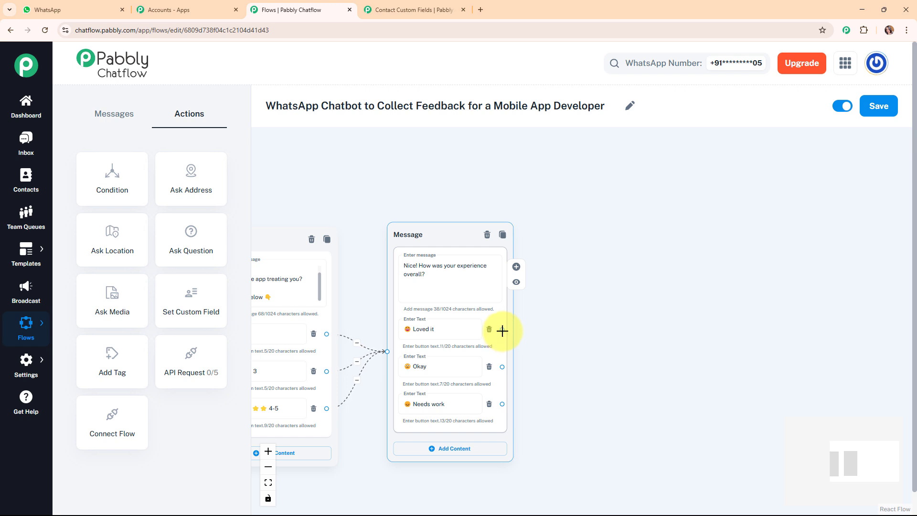
left_click_drag(505, 326, 594, 346)
left_click(608, 370)
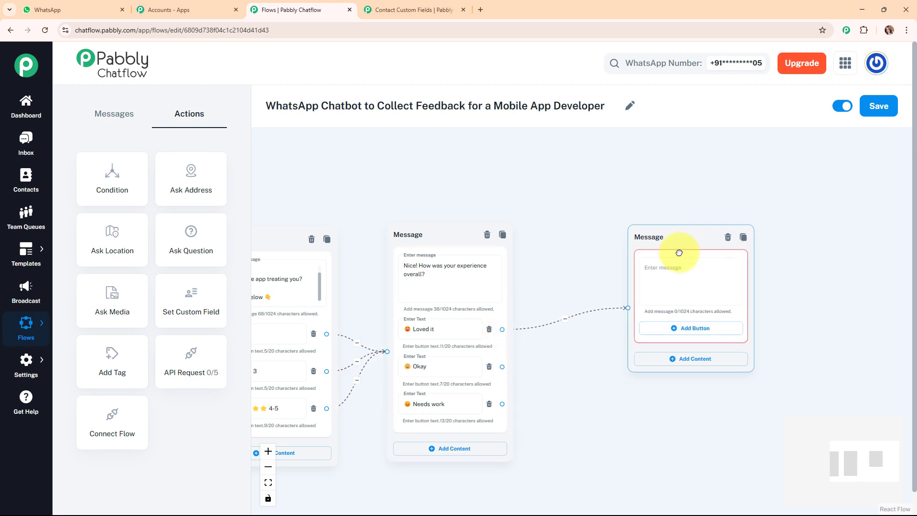
left_click_drag(679, 252, 651, 253)
left_click(651, 286)
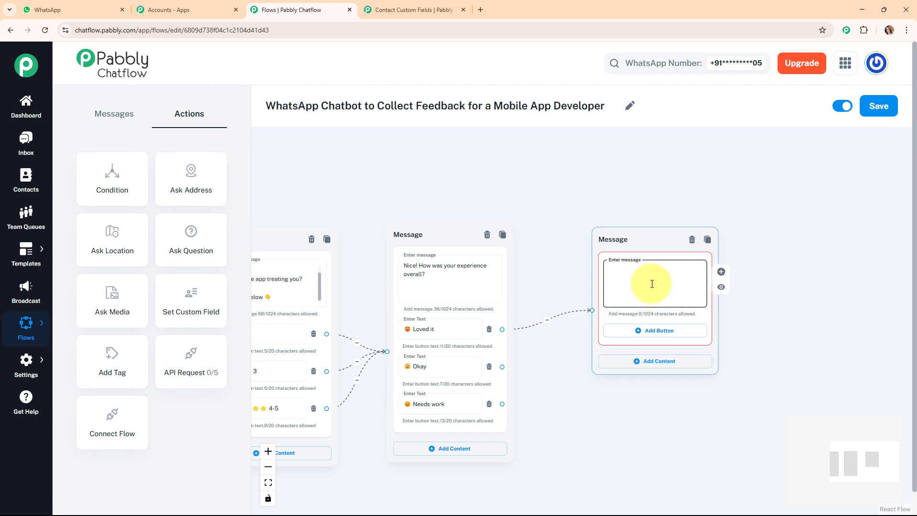
type("Would you recommend us to others?")
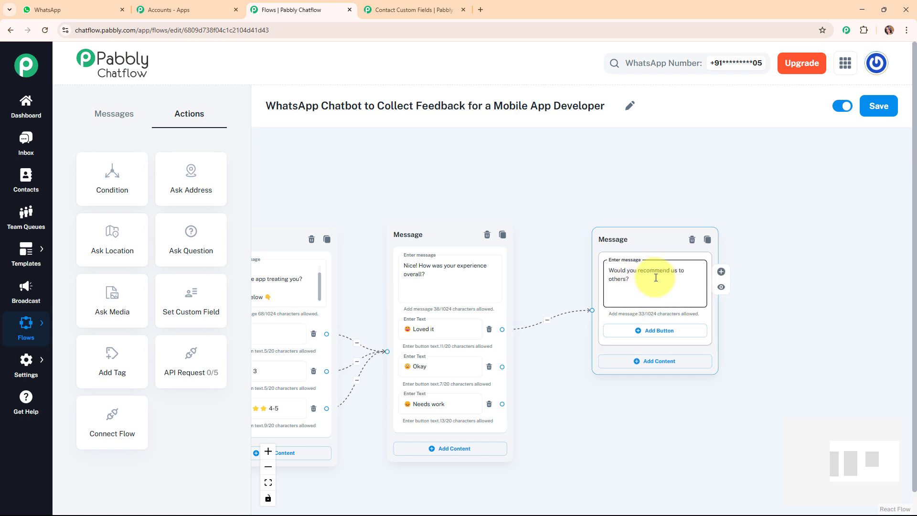
Add "👍 Yes", "👎 No" and "🤔 Maybe" buttons to the recommendation message and connect the Okay and Needs work buttons to it.
left_click(677, 330)
left_click(674, 363)
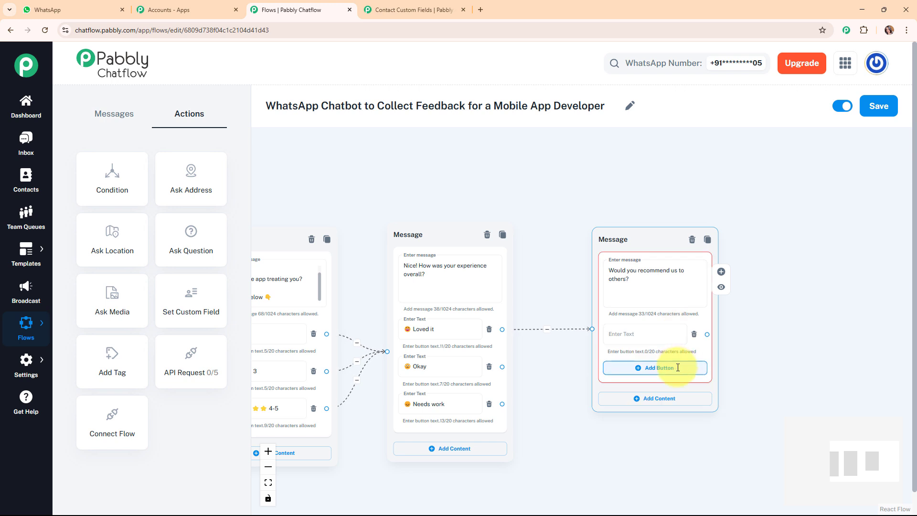
left_click(681, 404)
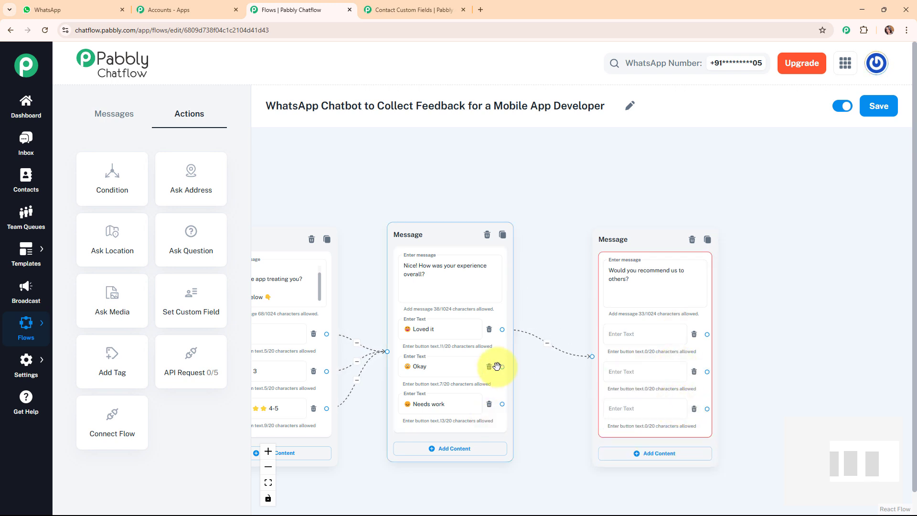
left_click_drag(500, 366, 591, 357)
left_click_drag(500, 404, 593, 356)
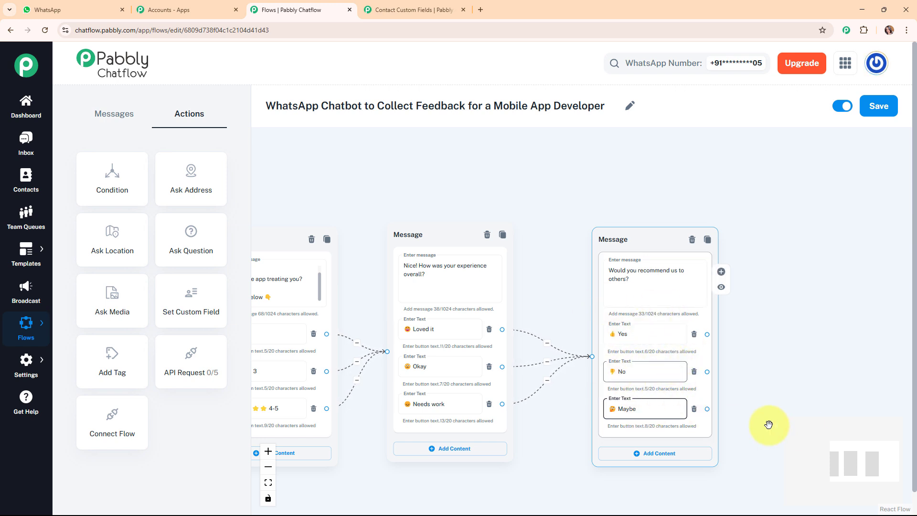
Link Yes to a Text + Button message: "Thanks a ton, $FullName! Your feedback means the world to us 🌍 We'll keep making the app better for you 💪".
left_click_drag(746, 387, 623, 365)
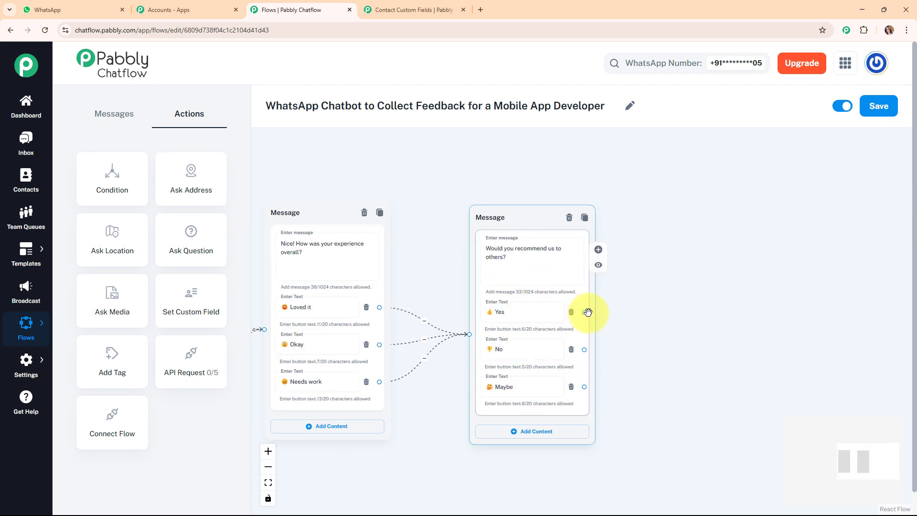
left_click_drag(644, 306, 656, 319)
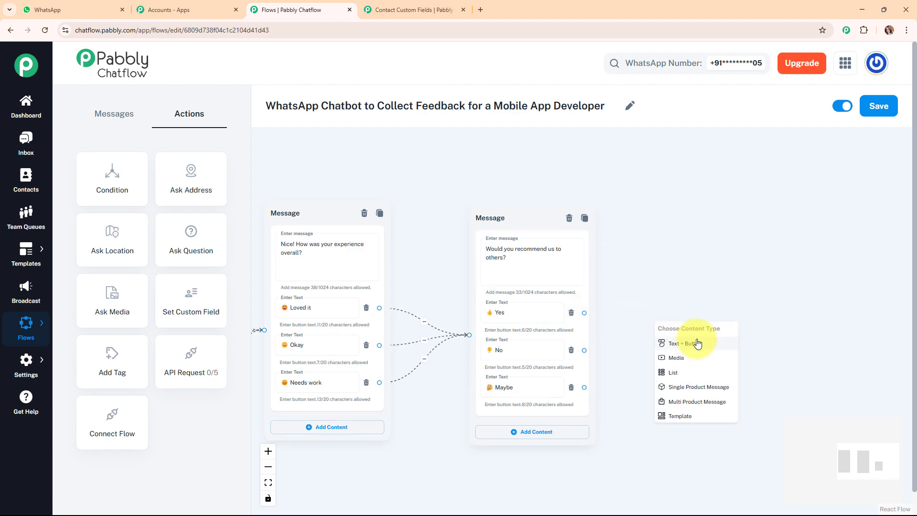
left_click(696, 342)
scroll(560, 369, "down", 3)
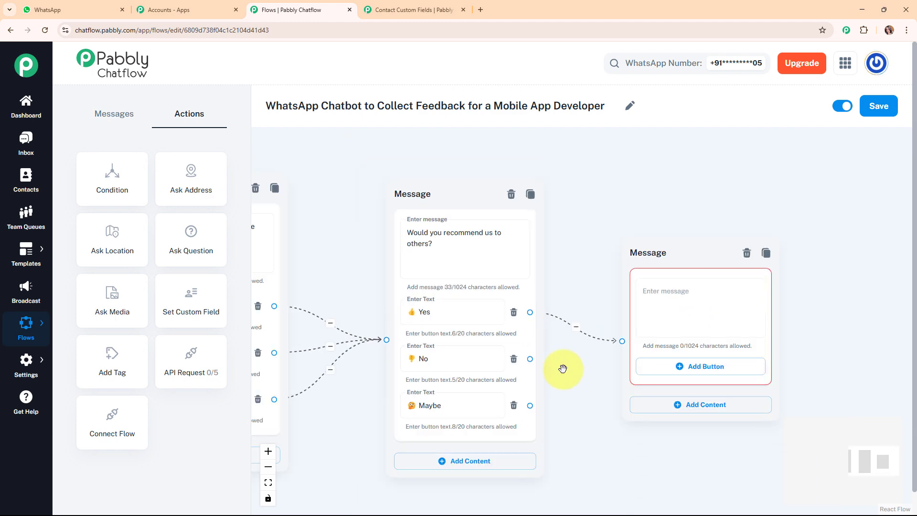
left_click(686, 325)
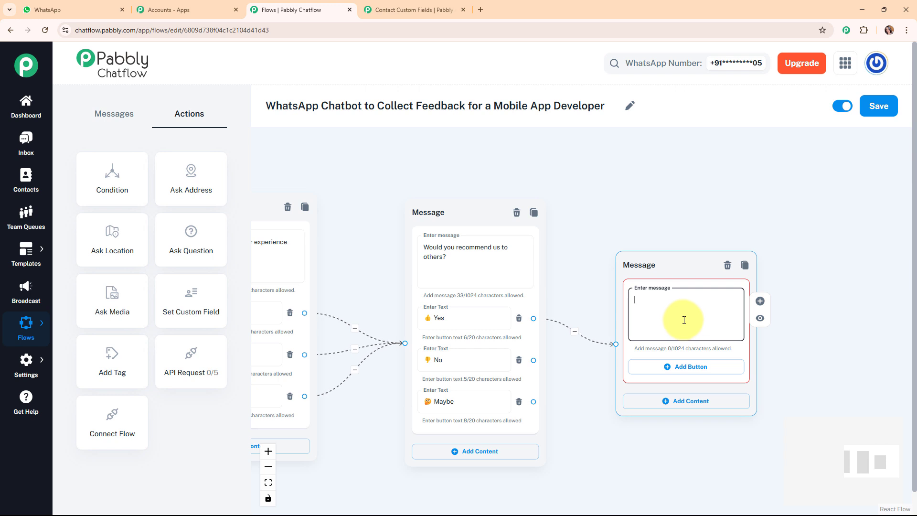
key("ctrl+v")
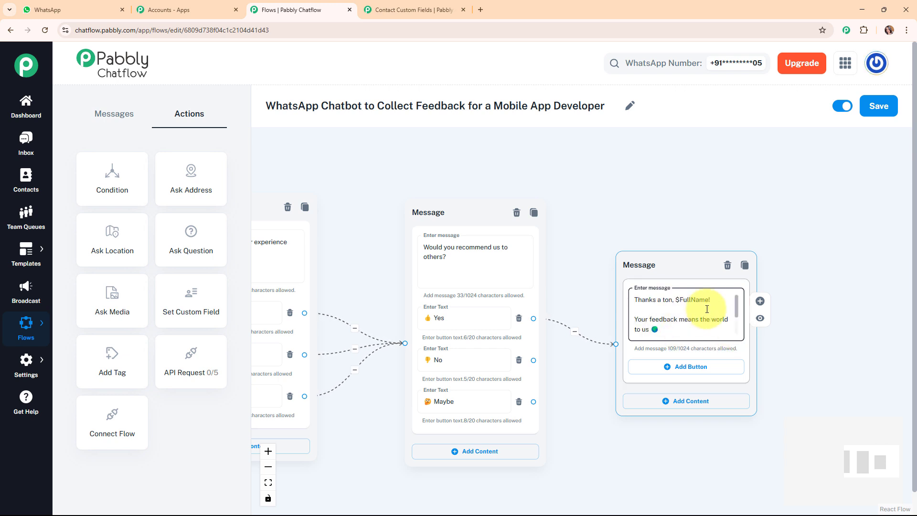
scroll(739, 322, "down", 3)
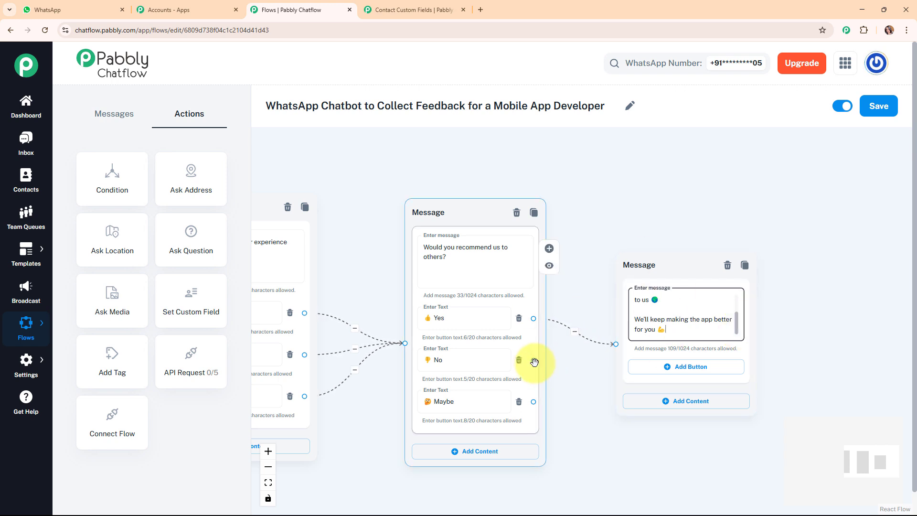
Connect the No and Maybe buttons to the closing thank-you message and save the flow.
left_click_drag(534, 361, 611, 349)
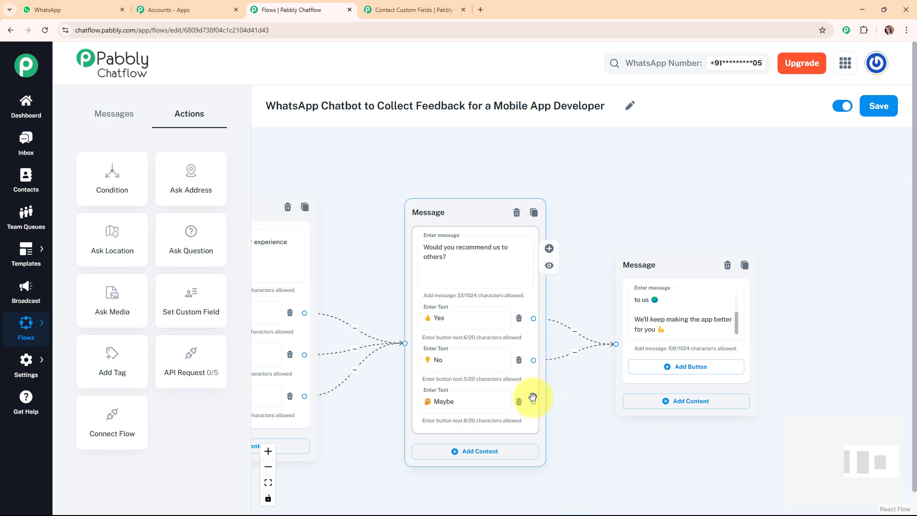
left_click_drag(533, 402, 619, 346)
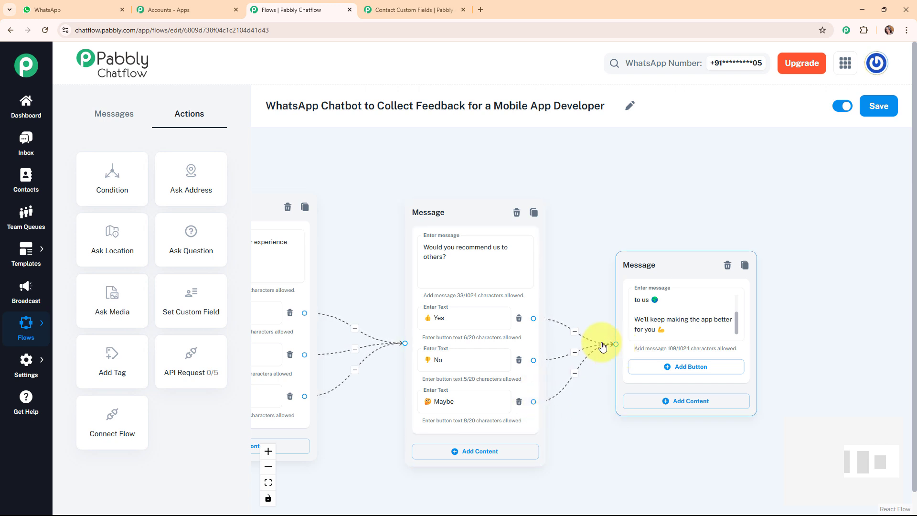
left_click_drag(869, 459, 816, 447)
scroll(560, 410, "down", 1)
scroll(674, 380, "down", 2)
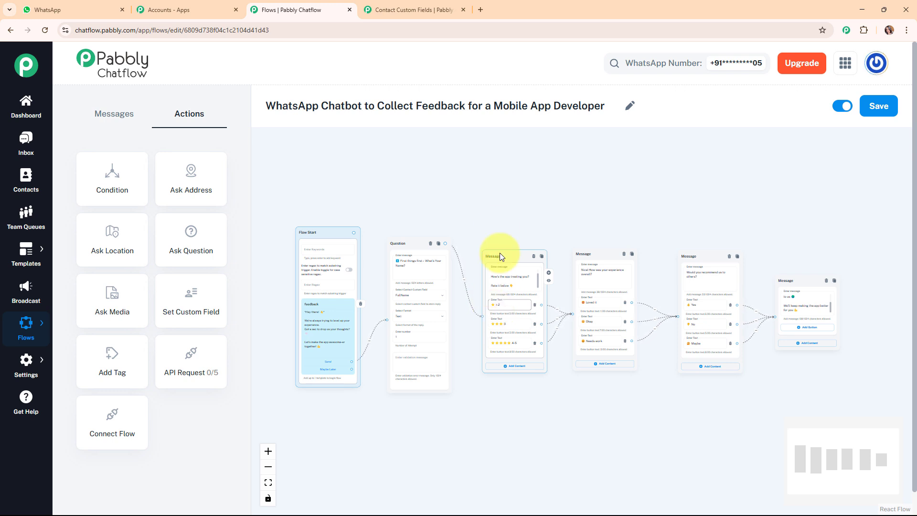
left_click(882, 112)
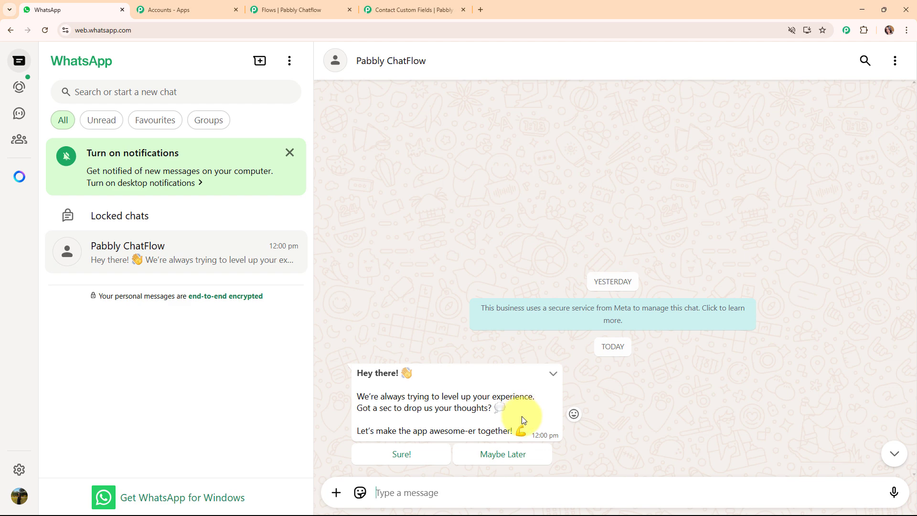
Test the saved flow by answering the feedback template with Maybe Later in the WhatsApp Web chat.
left_click(508, 455)
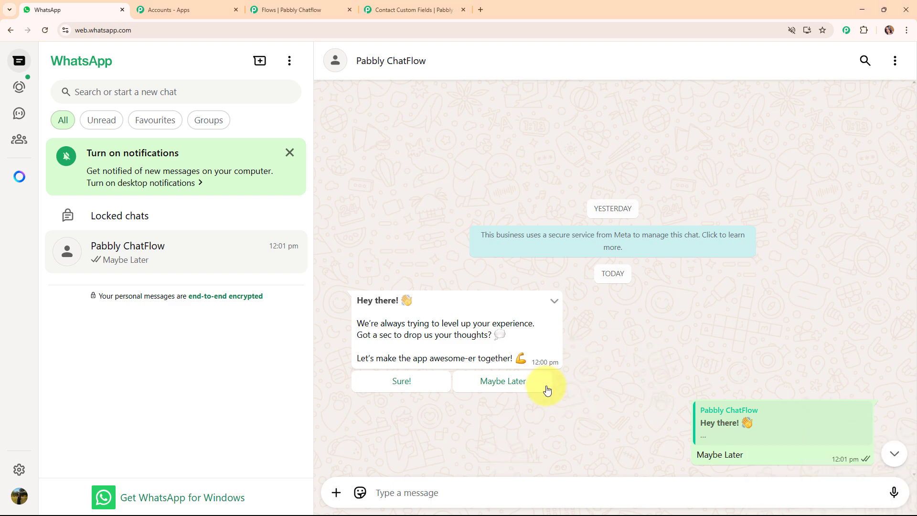
Answer the feedback template with Sure! in the WhatsApp chat and reply "Dummy" to the name question.
left_click(403, 382)
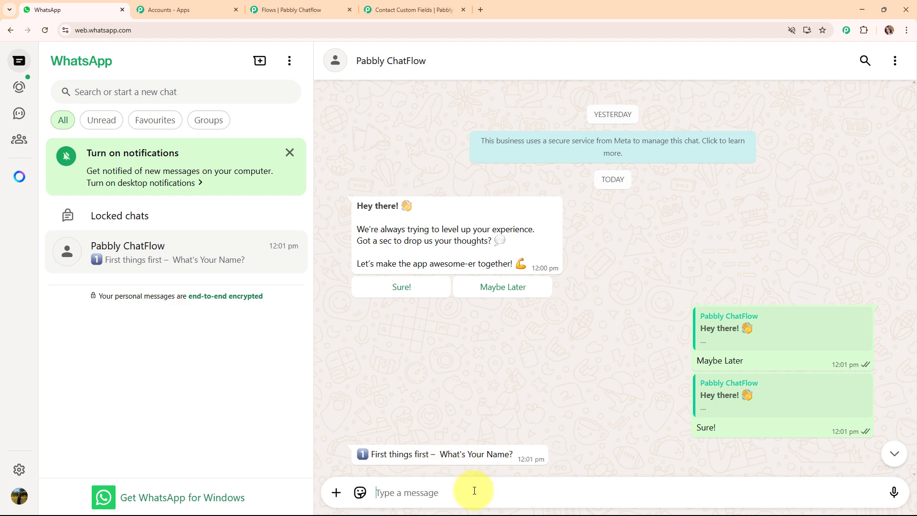
type("D")
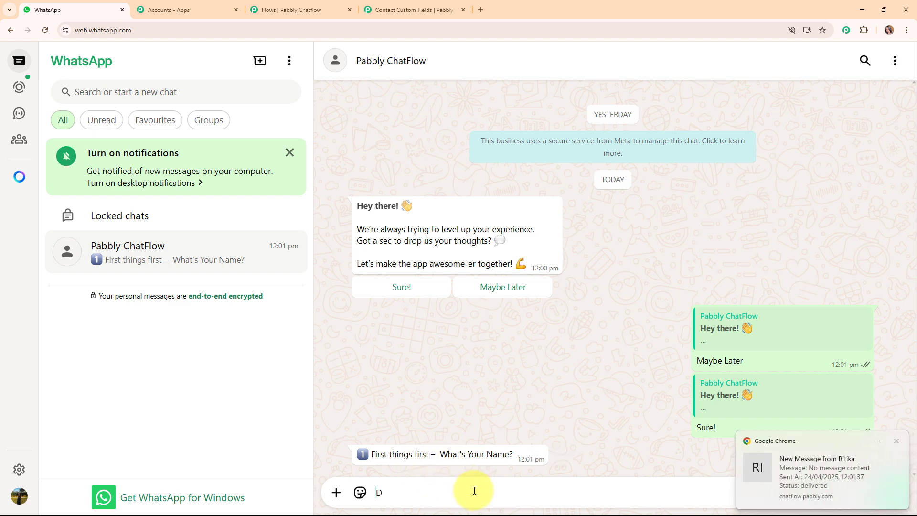
type("ummy")
key("Return")
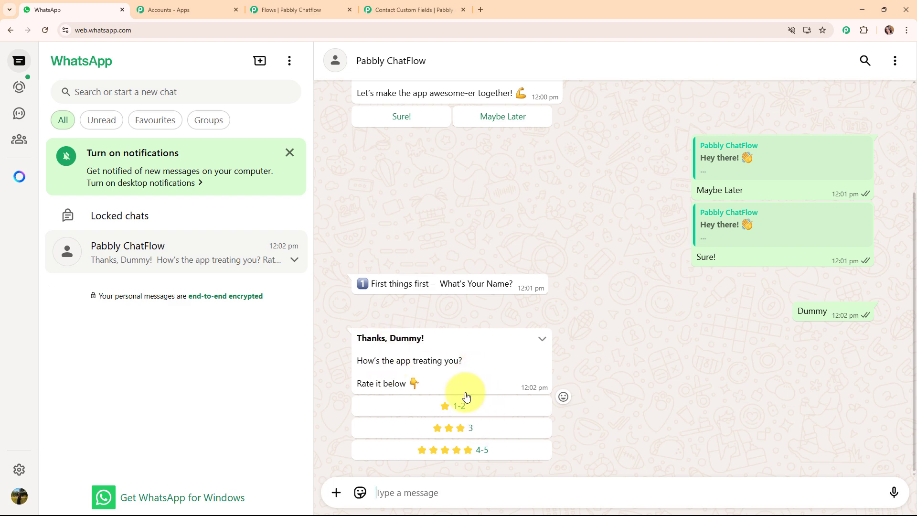
Complete the chatbot test by choosing the 3-star rating, Loved it for the overall experience and Yes for the recommendation.
left_click(479, 428)
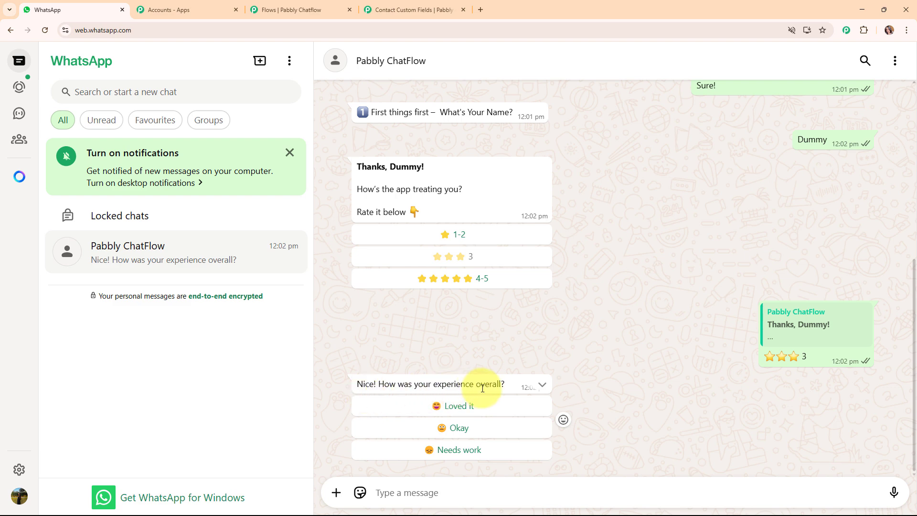
left_click(483, 404)
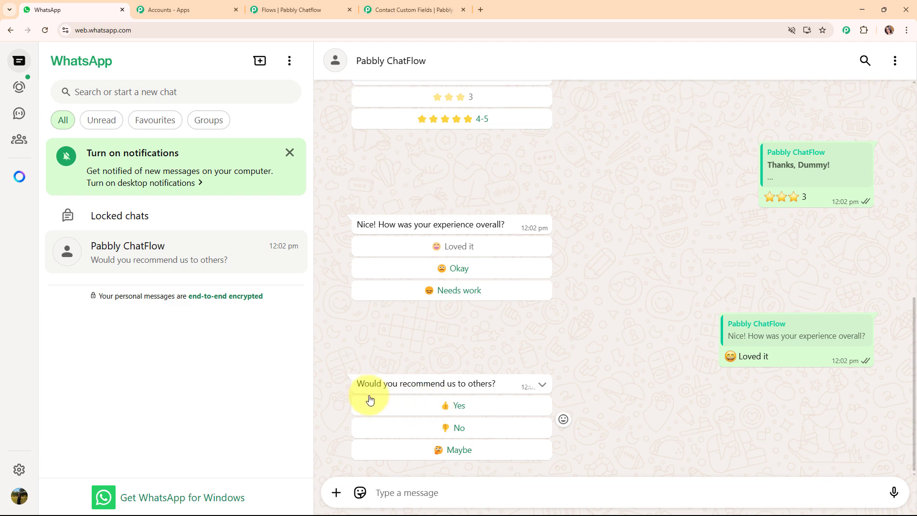
left_click(471, 406)
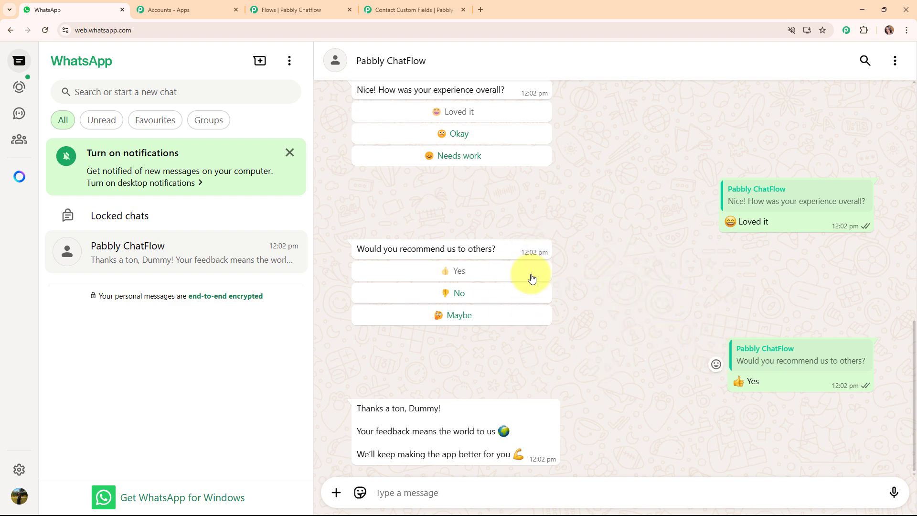
Switch to Pabbly Chatflow and examine the test contact's conversation in the inbox for the recorded chatbot replies.
left_click(289, 10)
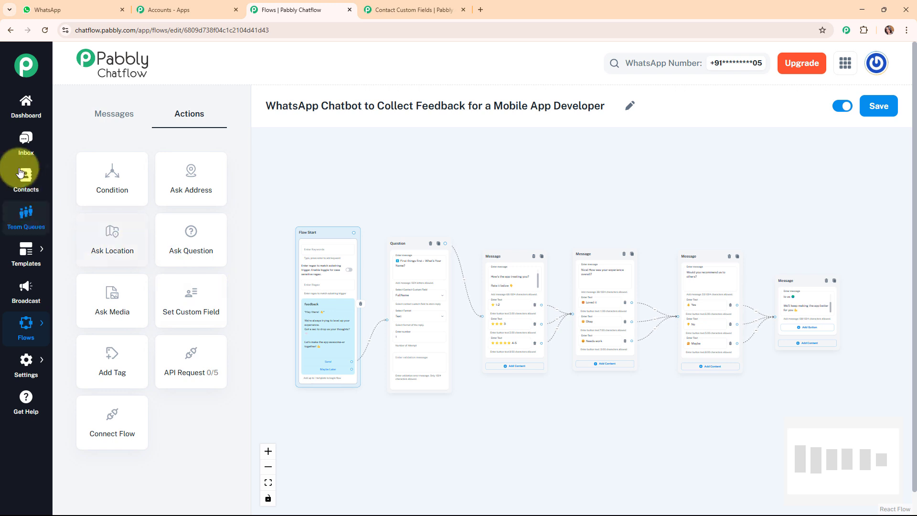
left_click(24, 145)
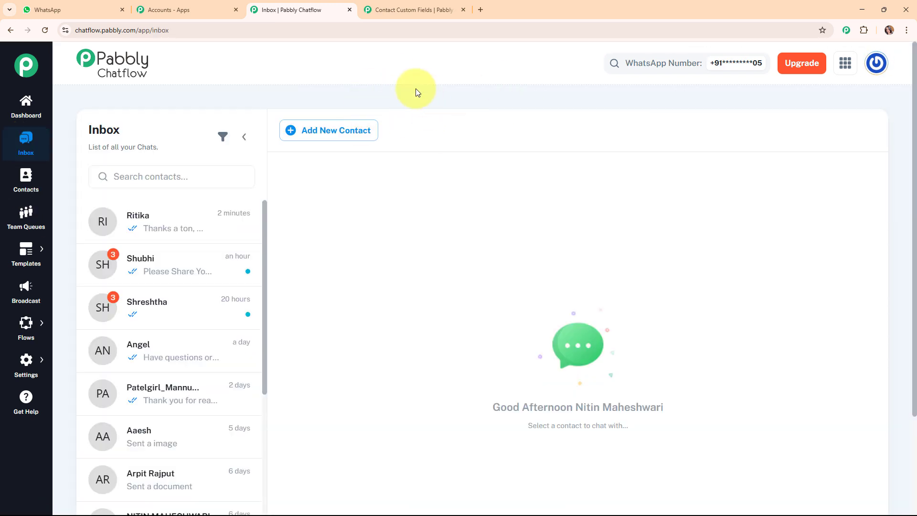
left_click(188, 229)
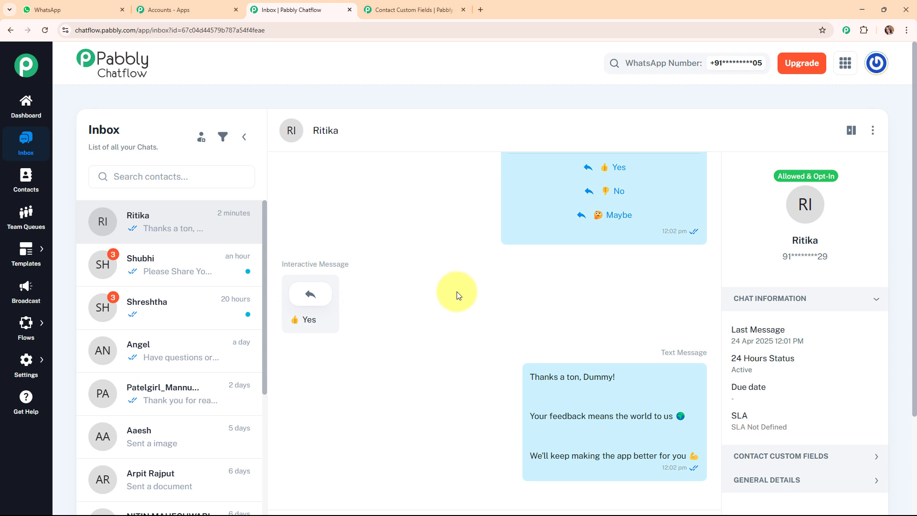
scroll(456, 291, "up", 5)
scroll(456, 291, "down", 3)
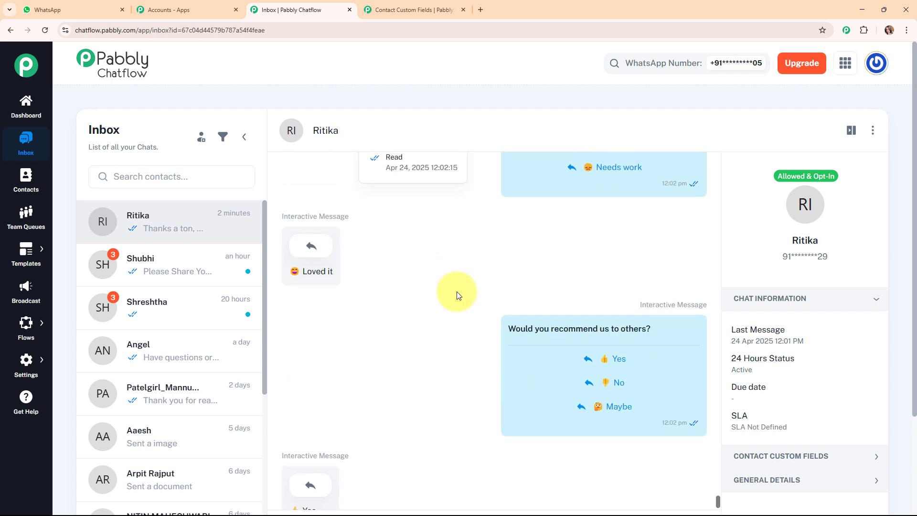
mouse_move(549, 369)
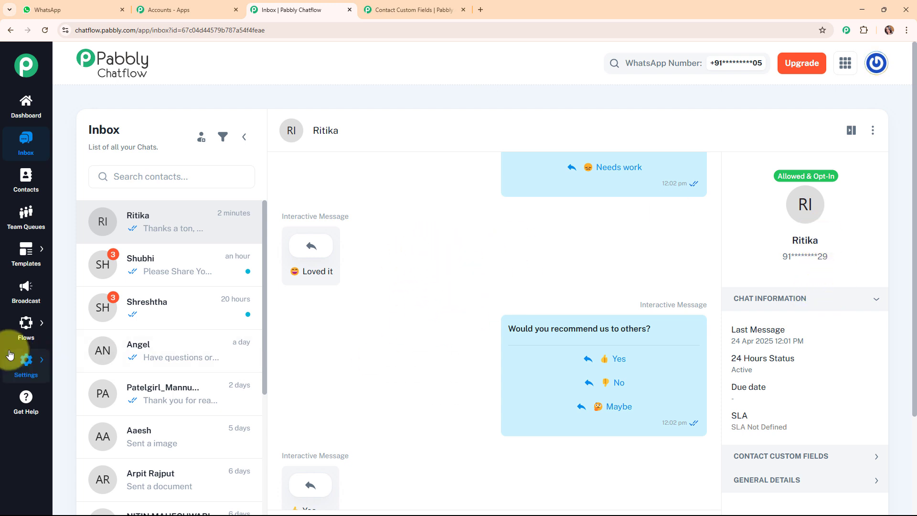
Reopen the mobile app developer feedback flow and review its message blocks from the rating question to the closing thank-you.
mouse_move(19, 325)
left_click(69, 319)
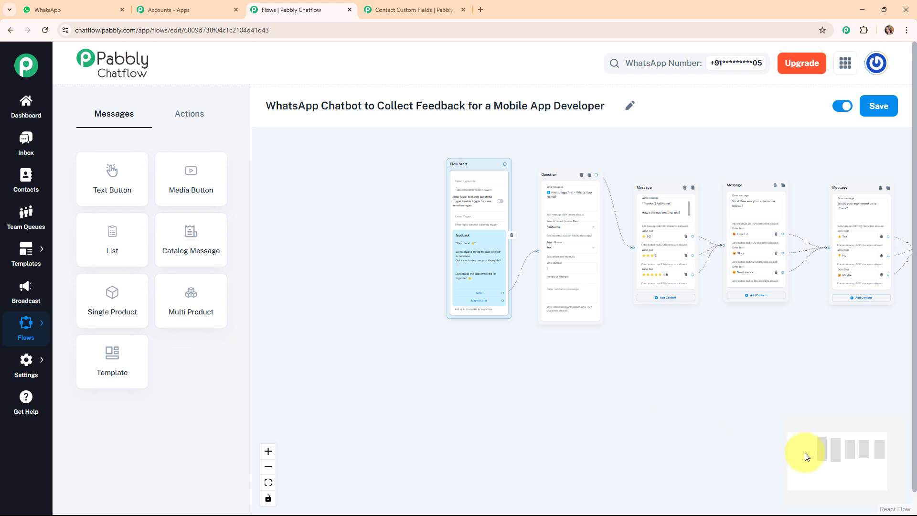
left_click_drag(808, 454, 836, 450)
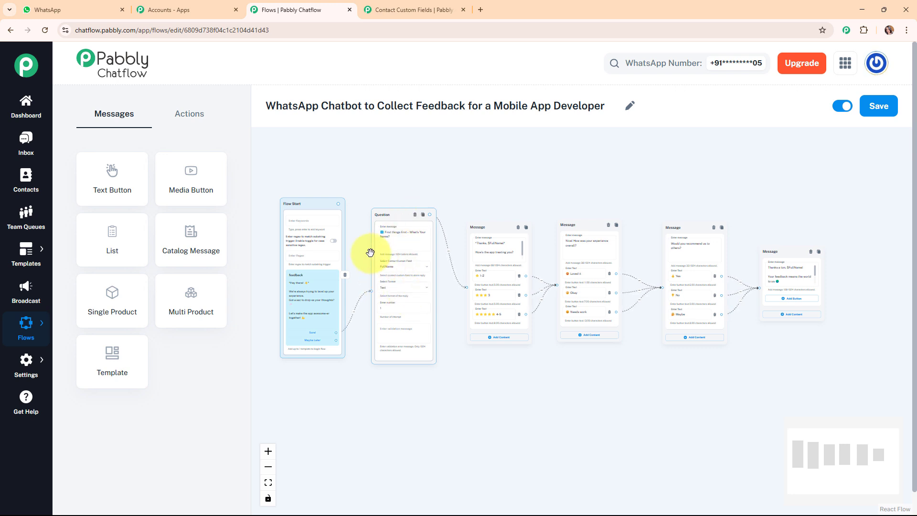
left_click(490, 244)
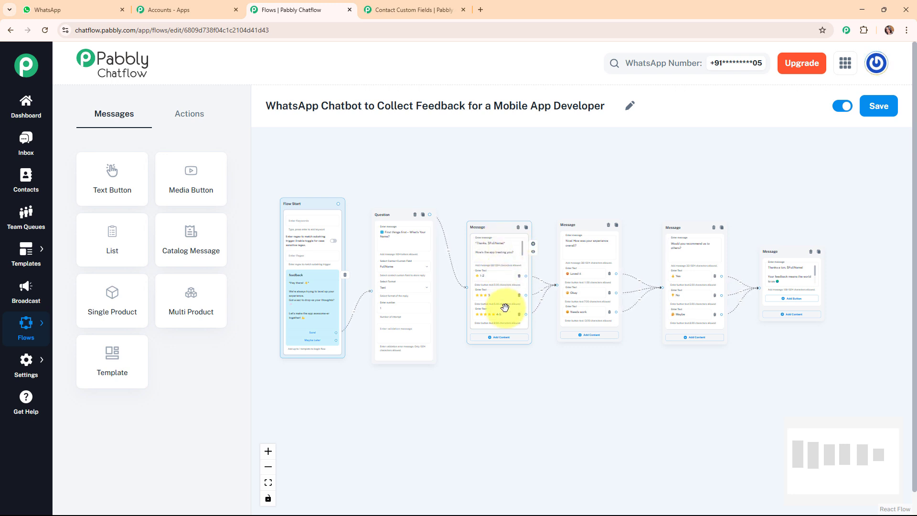
left_click(594, 258)
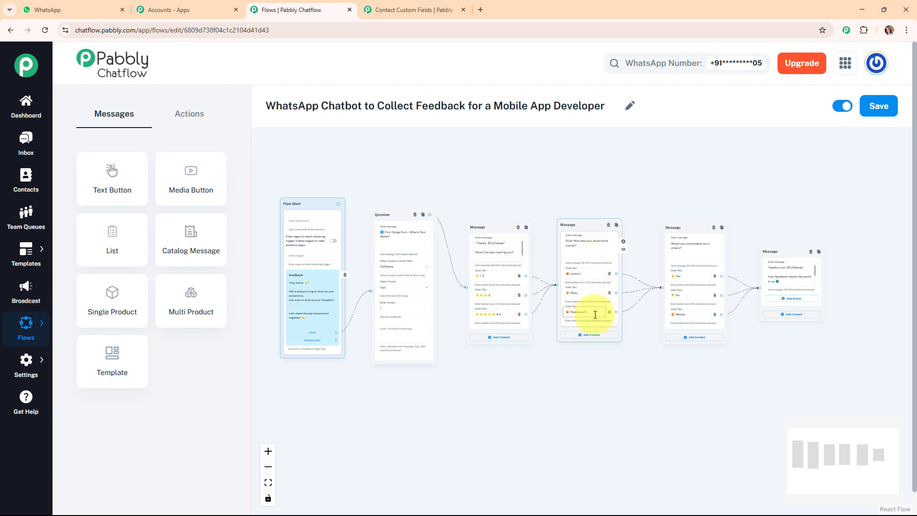
left_click(719, 283)
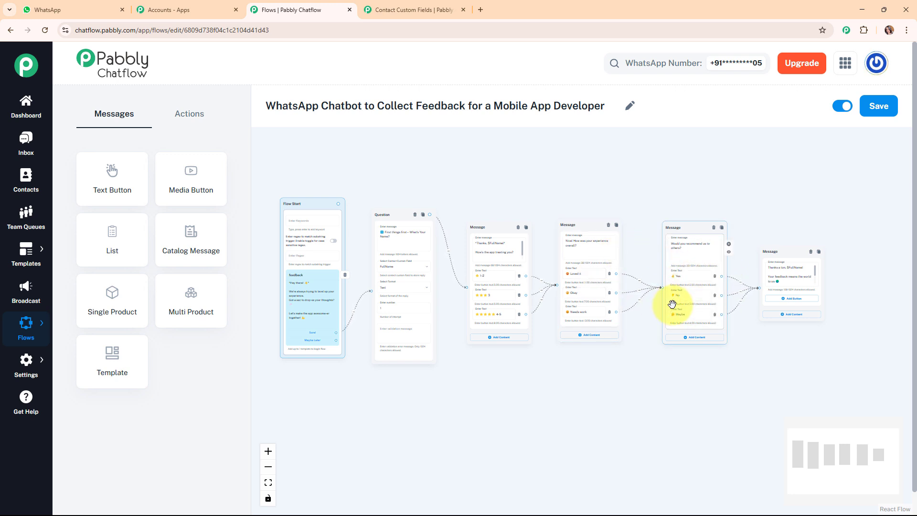
left_click(793, 272)
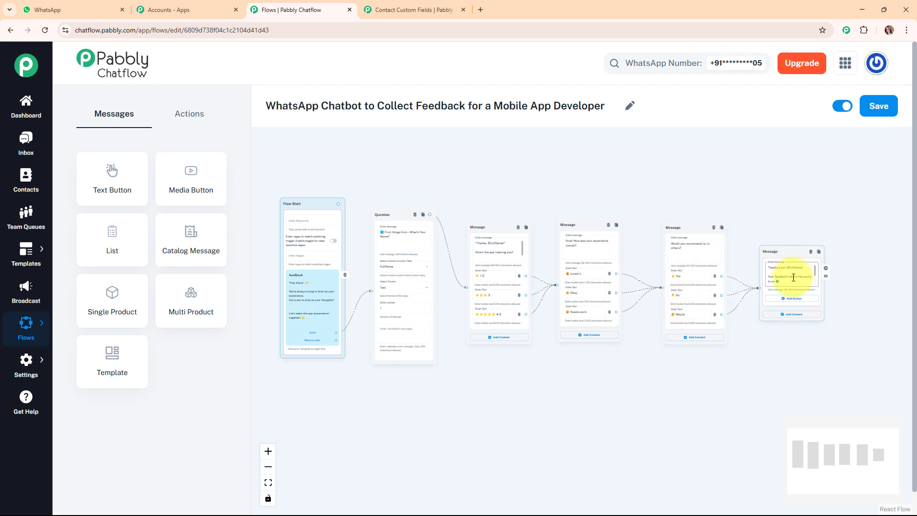
left_click(736, 368)
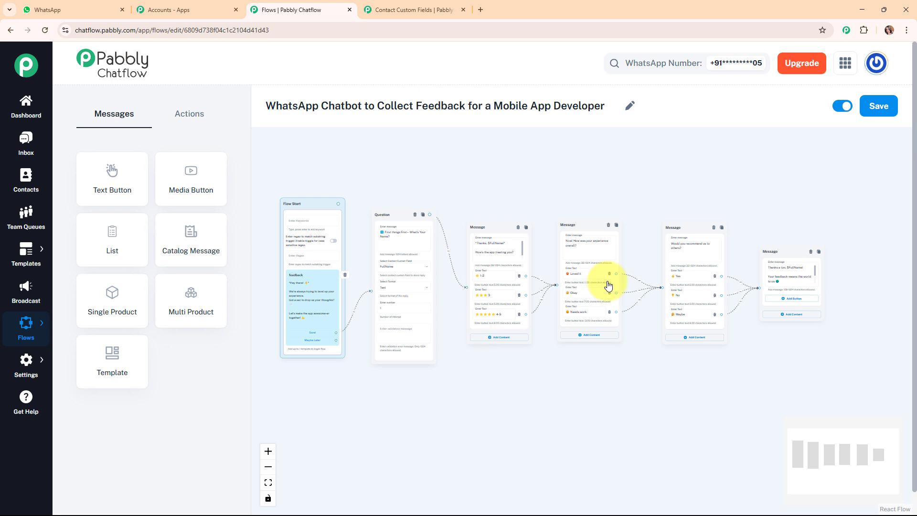